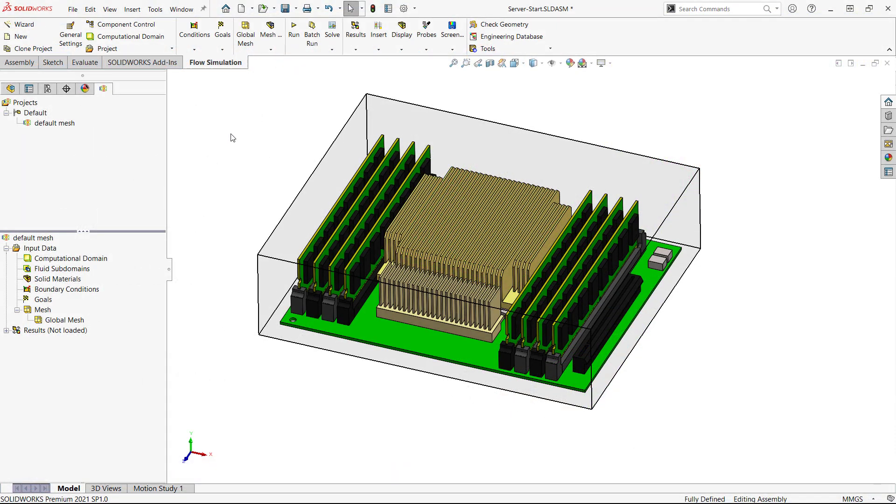
Generate the mesh for the default mesh project without solving and close the mesh generation monitor
{"action": "right_click", "coordinate": [41, 311]}
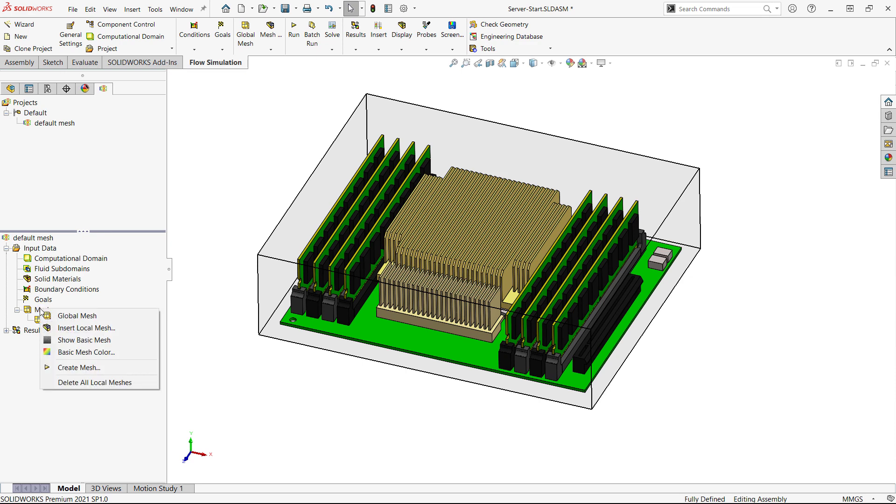
{"action": "left_click", "coordinate": [72, 369]}
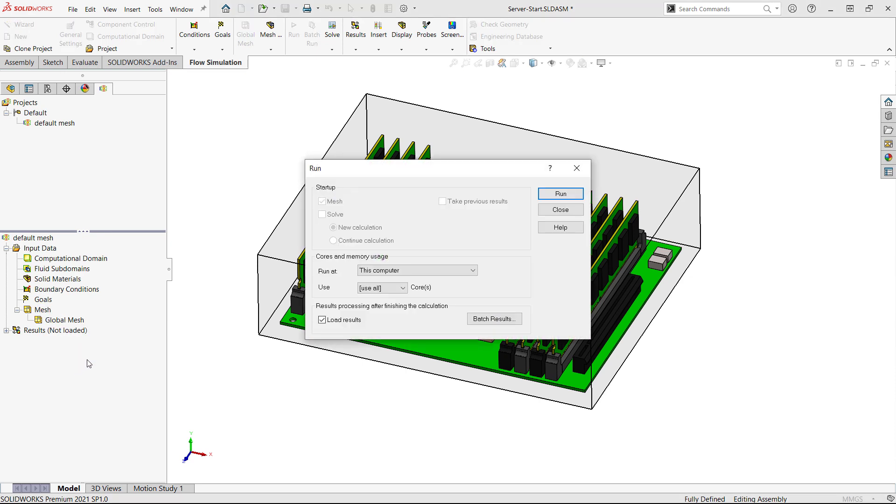
{"action": "left_click", "coordinate": [561, 195]}
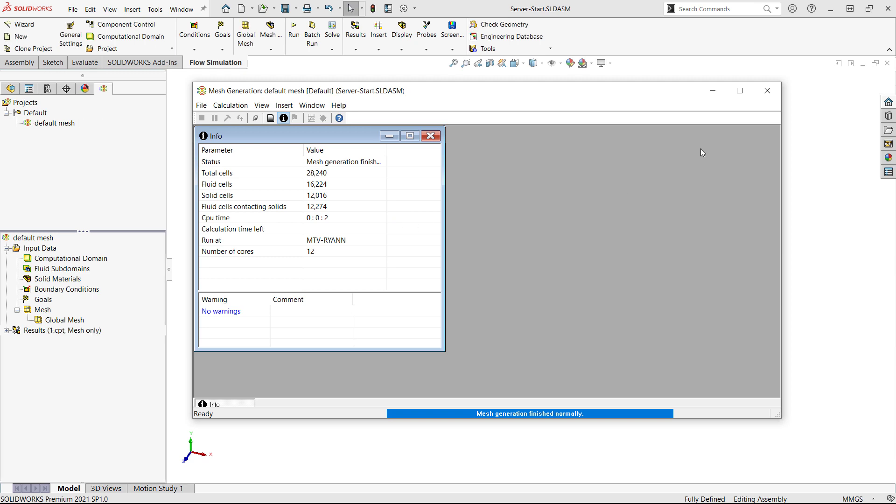
{"action": "left_click", "coordinate": [770, 90]}
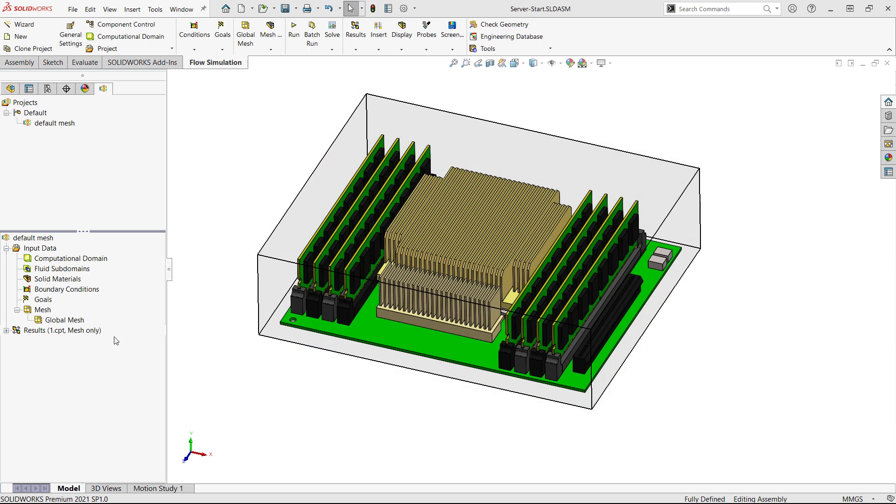
Insert a mesh section plot on the Top Plane, offset about 0.0289 m so it cuts through the heatsink fins
{"action": "left_click", "coordinate": [7, 331]}
{"action": "right_click", "coordinate": [47, 349]}
{"action": "left_click", "coordinate": [66, 350]}
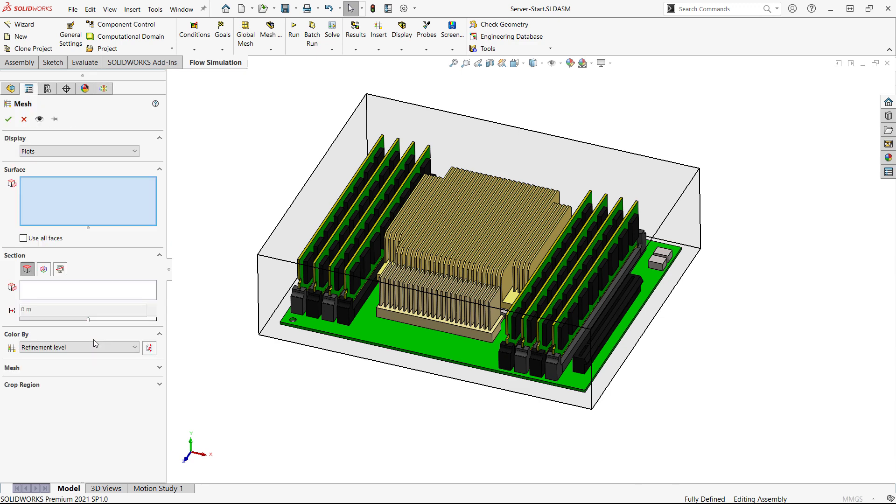
{"action": "left_click", "coordinate": [73, 300]}
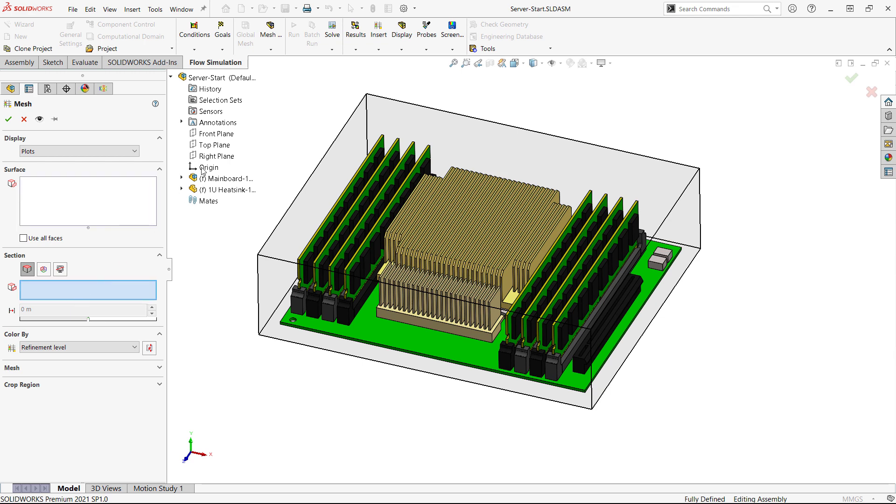
{"action": "left_click", "coordinate": [222, 150]}
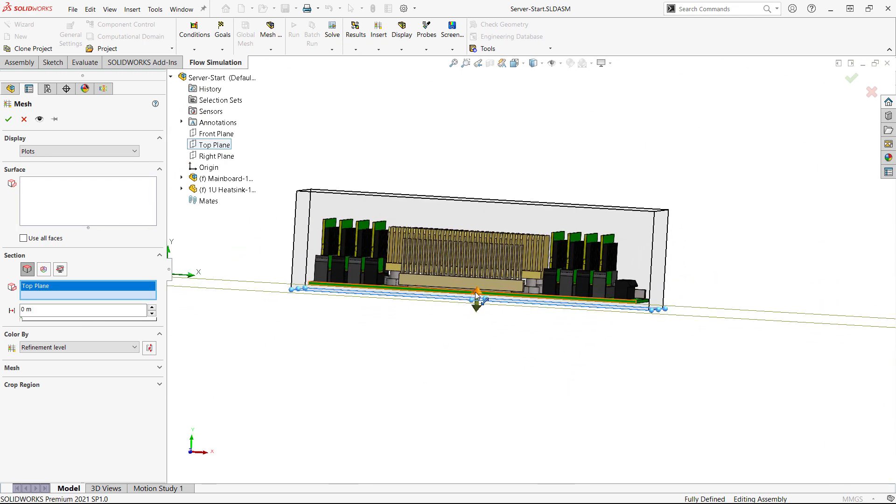
{"action": "left_click_drag", "start_coordinate": [484, 255], "coordinate": [488, 244]}
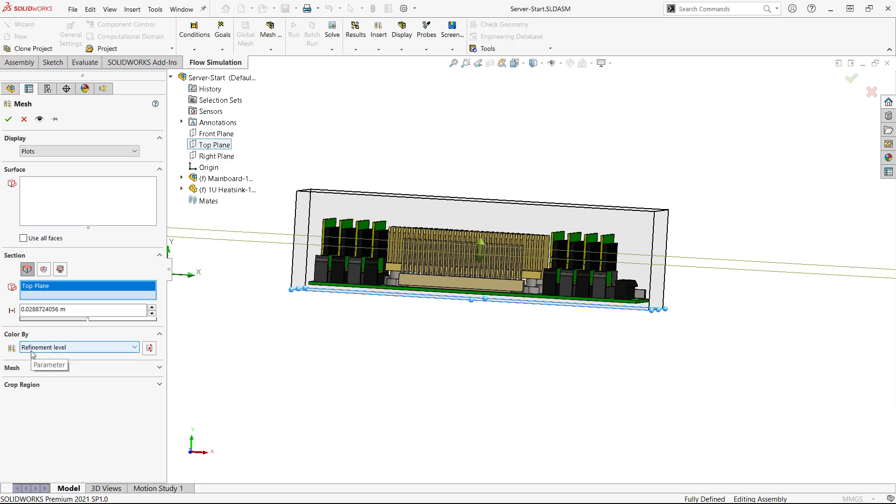
{"action": "left_click", "coordinate": [8, 119]}
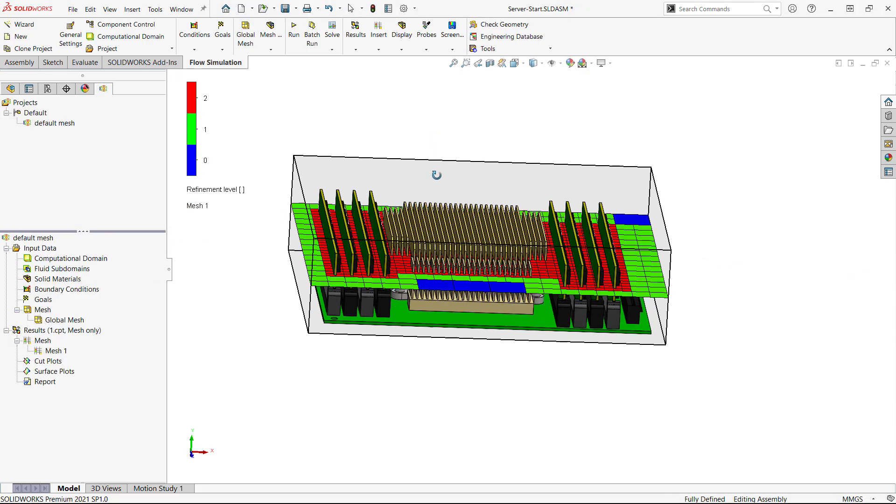
Examine the mesh plot's refinement levels from above and review the cell counts in the results summary
{"action": "key", "text": "space"}
{"action": "left_click", "coordinate": [262, 305]}
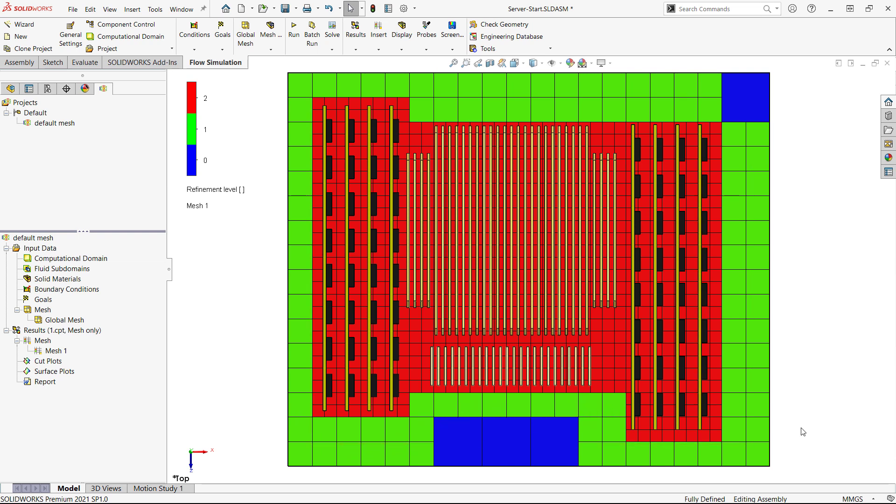
{"action": "middle_click_drag", "start_coordinate": [802, 432], "coordinate": [784, 297]}
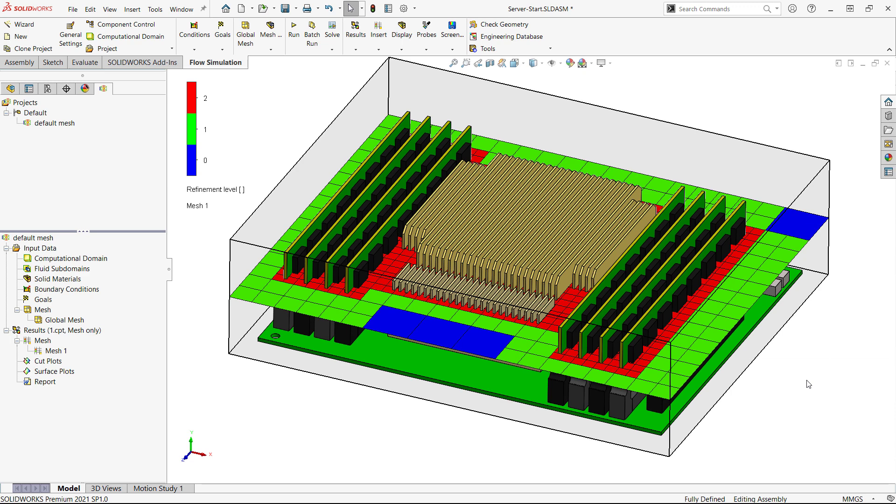
{"action": "left_click", "coordinate": [34, 331]}
{"action": "right_click", "coordinate": [33, 333]}
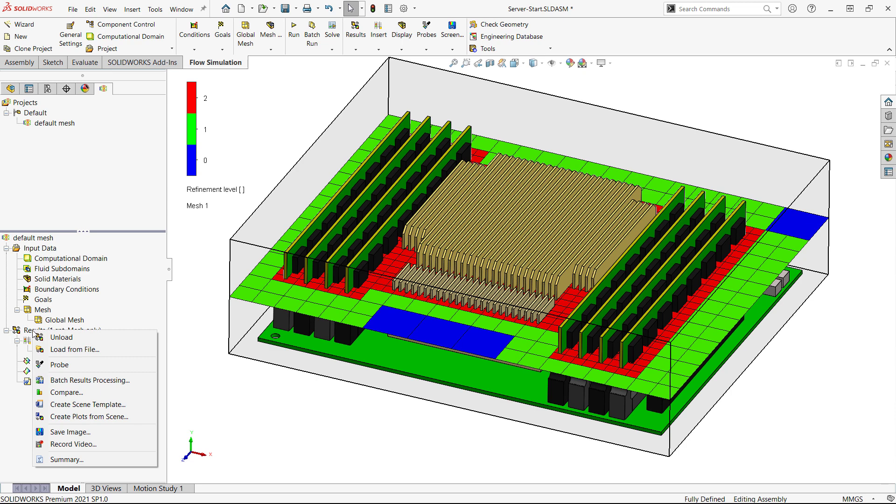
{"action": "left_click", "coordinate": [70, 460]}
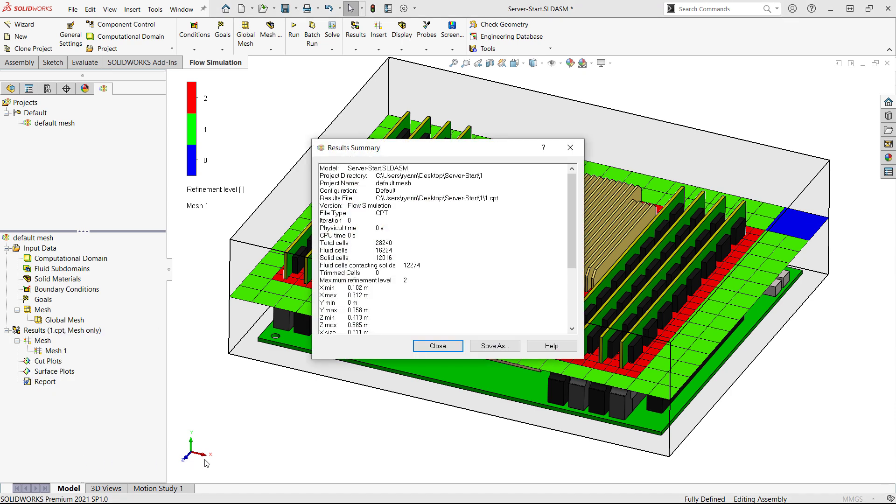
{"action": "left_click_drag", "start_coordinate": [395, 243], "coordinate": [375, 244]}
{"action": "key", "text": "ctrl+5"}
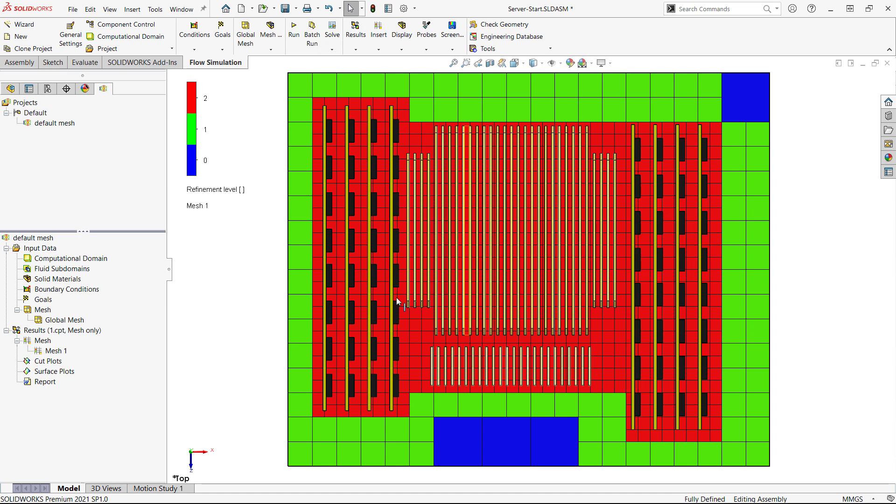
Open the global mesh settings for editing and display the basic mesh over the model, viewed from the front
{"action": "right_click", "coordinate": [46, 321]}
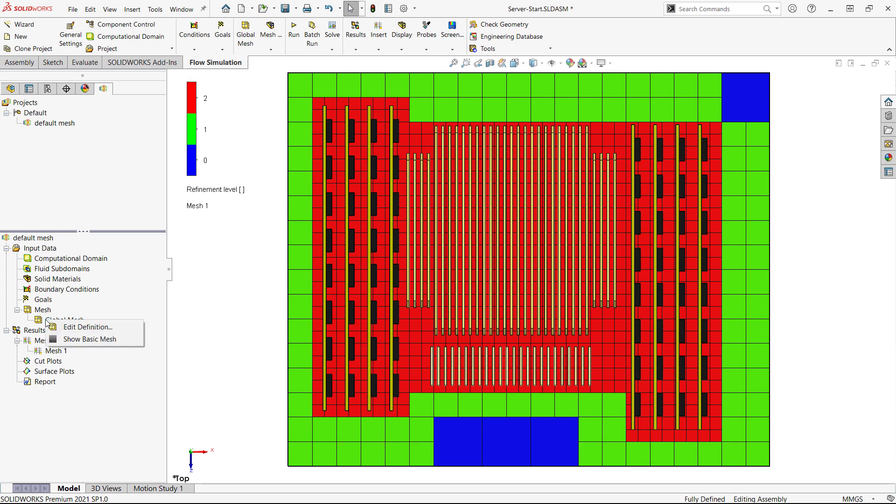
{"action": "left_click", "coordinate": [66, 328]}
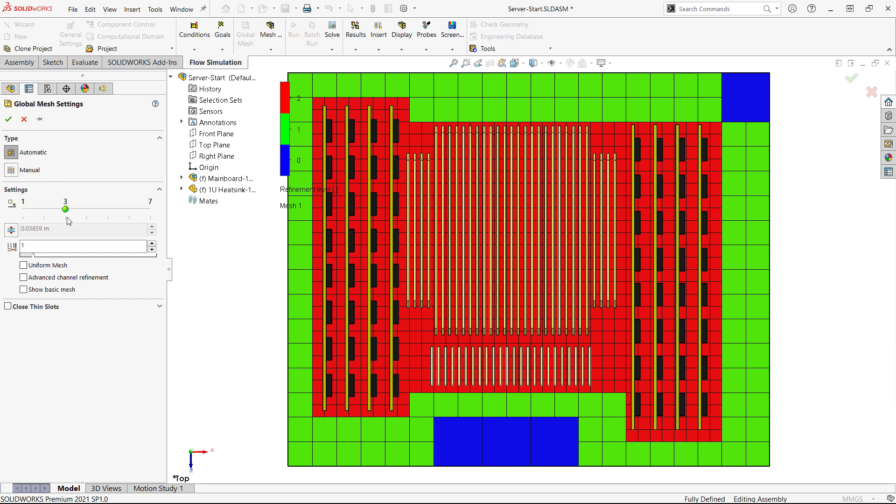
{"action": "left_click", "coordinate": [24, 290]}
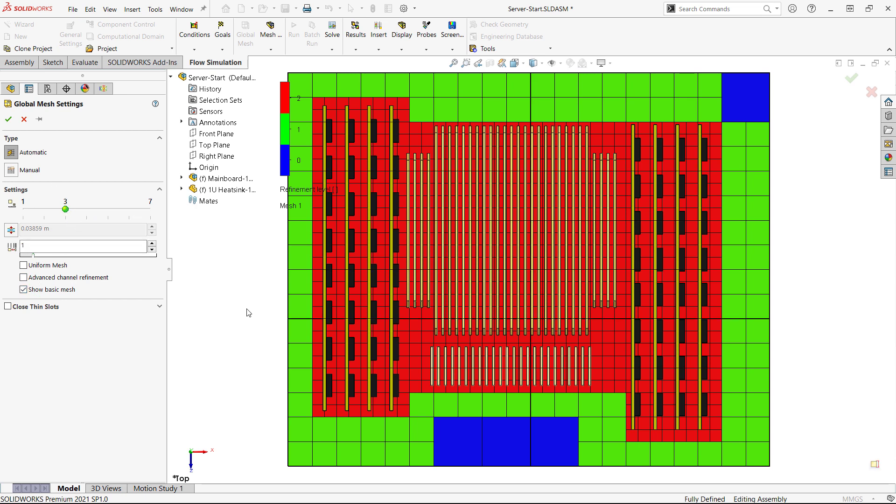
{"action": "middle_click_drag", "start_coordinate": [256, 314], "coordinate": [322, 275]}
{"action": "key", "text": "ctrl+1"}
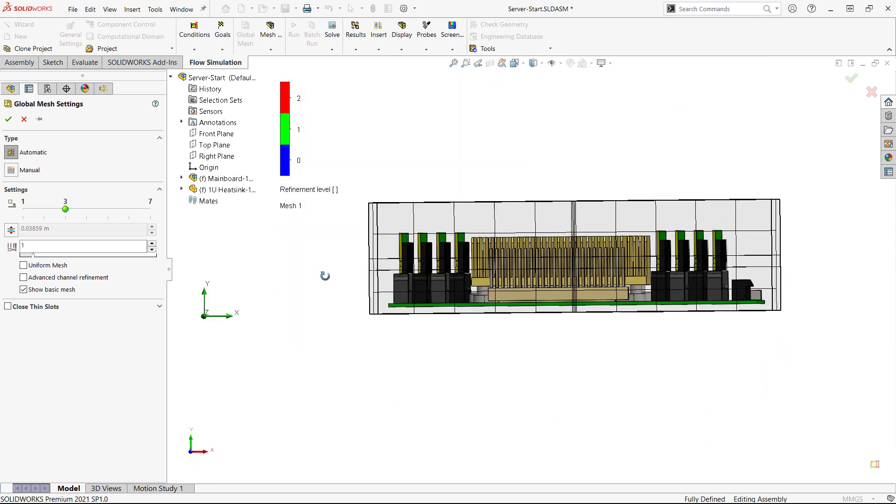
Try the automatic initial mesh level at 7, return it to 3, and hide the basic mesh again
{"action": "left_click_drag", "start_coordinate": [68, 211], "coordinate": [163, 209]}
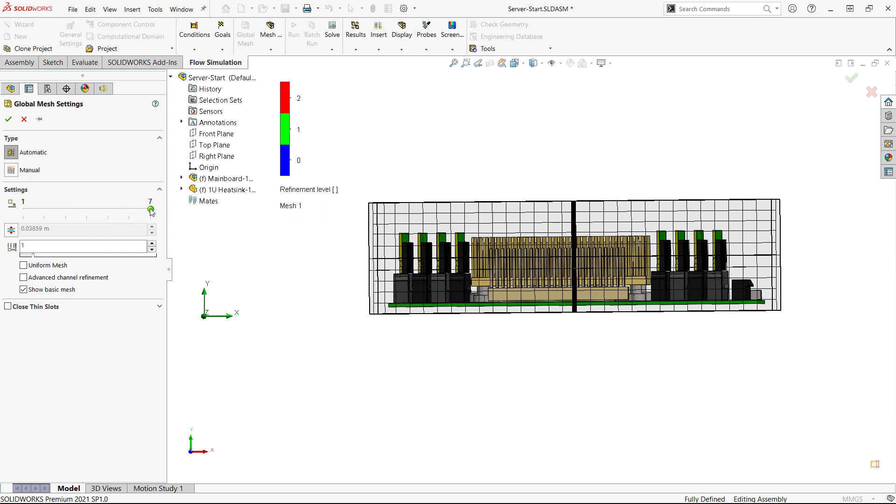
{"action": "left_click_drag", "start_coordinate": [150, 210], "coordinate": [66, 210]}
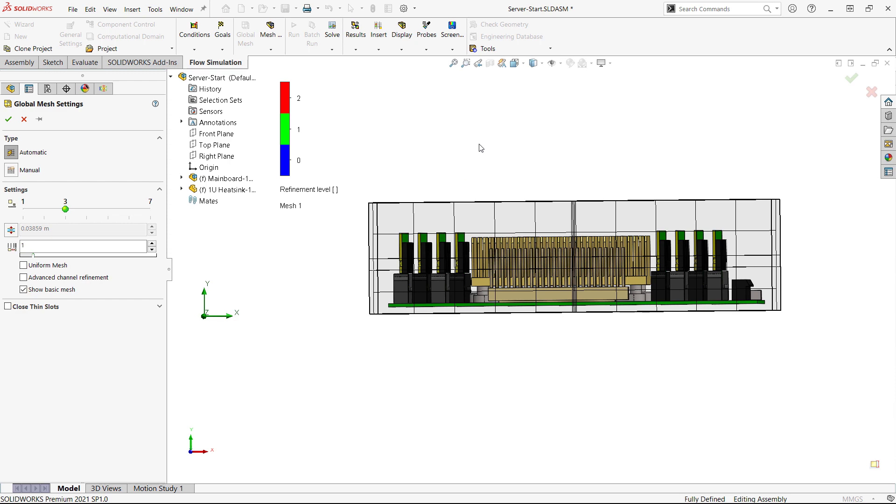
{"action": "key", "text": "space"}
{"action": "left_click", "coordinate": [503, 183]}
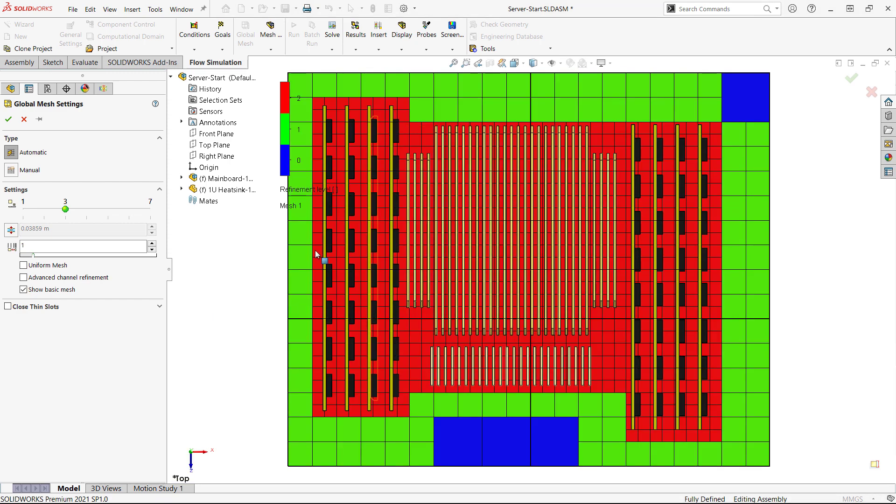
{"action": "left_click", "coordinate": [66, 292]}
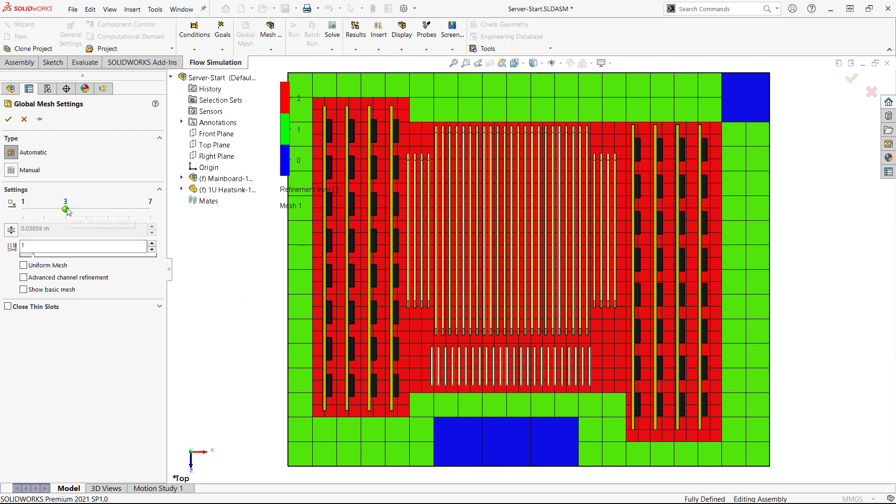
{"action": "left_click_drag", "start_coordinate": [67, 211], "coordinate": [109, 213]}
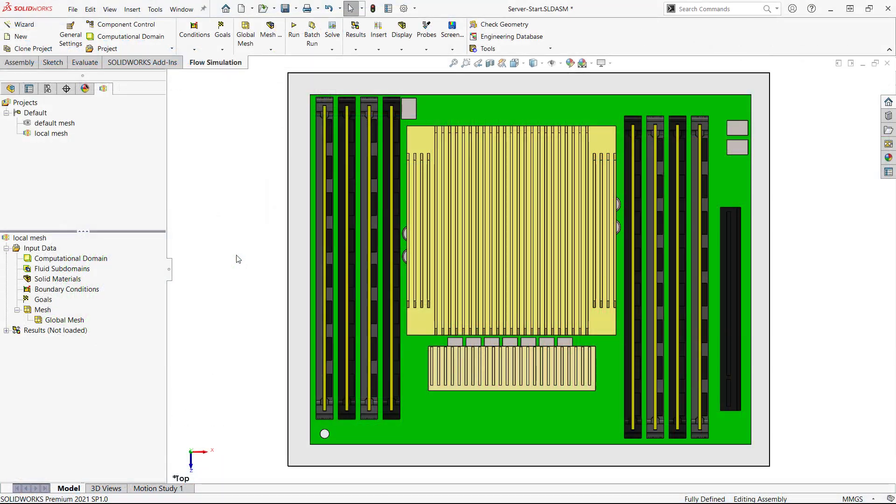
Insert a local mesh in the local mesh project and apply it to the 1U Heatsink component
{"action": "right_click", "coordinate": [36, 310]}
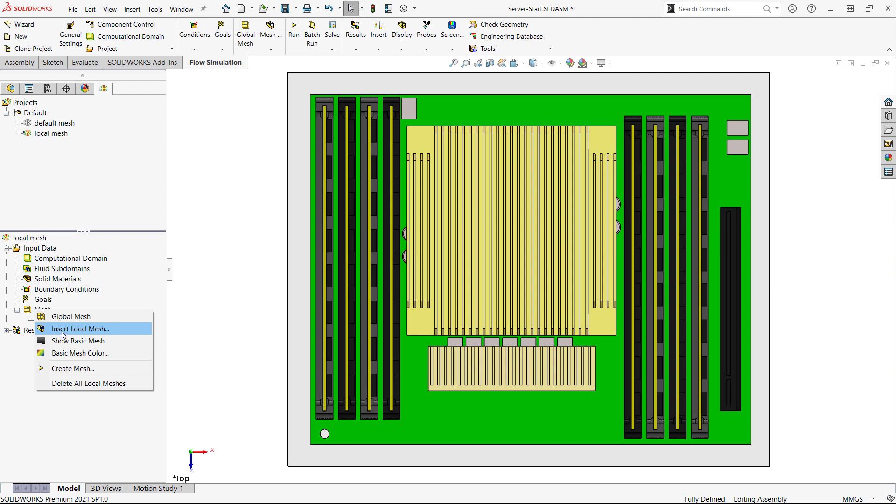
{"action": "left_click", "coordinate": [63, 333]}
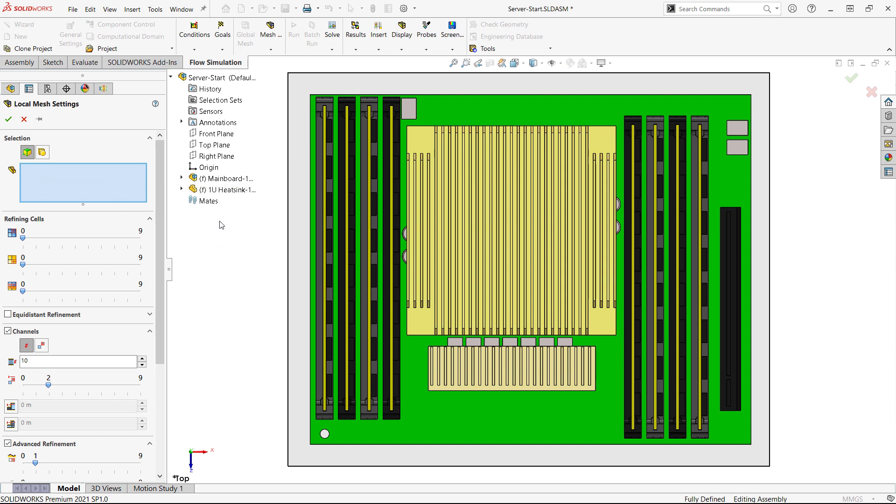
{"action": "left_click", "coordinate": [228, 191]}
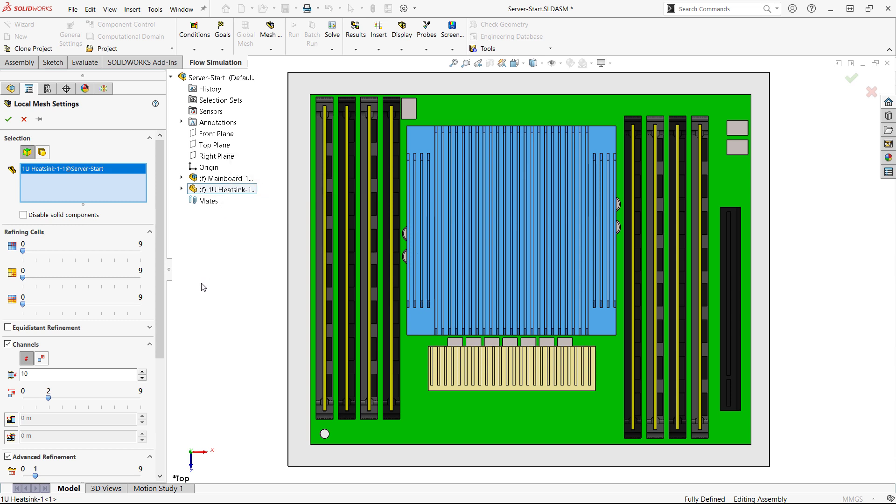
{"action": "scroll", "coordinate": [161, 242], "scroll_direction": "down", "scroll_amount": 2}
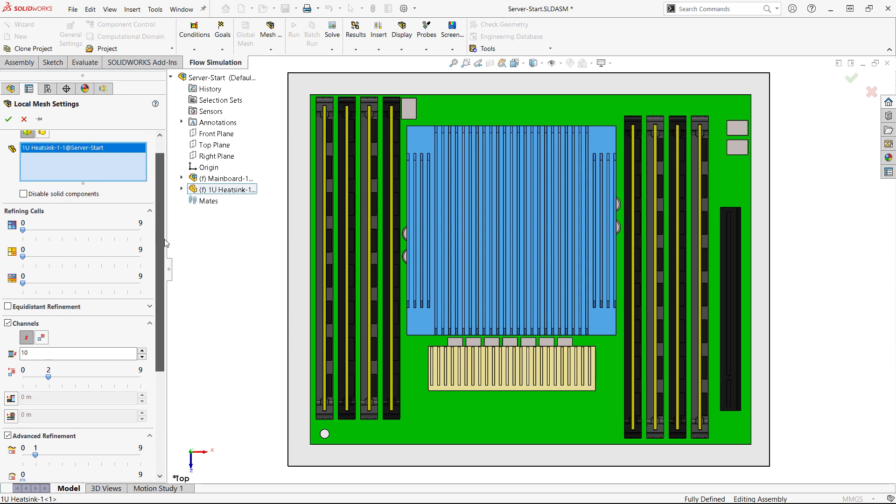
{"action": "left_click_drag", "start_coordinate": [164, 239], "coordinate": [172, 304]}
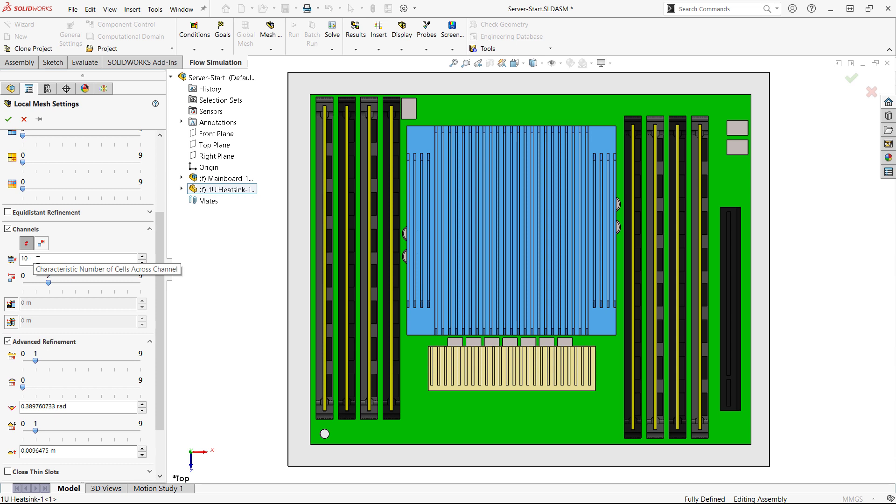
Set the heatsink local mesh to 5 cells across channels with a channel refinement level of 4 and accept the settings
{"action": "left_click_drag", "start_coordinate": [39, 260], "coordinate": [17, 262]}
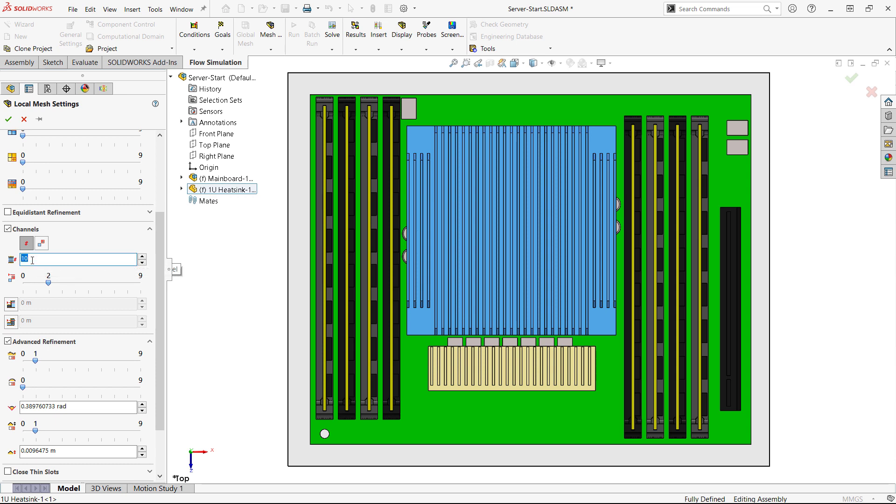
{"action": "type", "text": "5"}
{"action": "left_click_drag", "start_coordinate": [48, 283], "coordinate": [77, 287]}
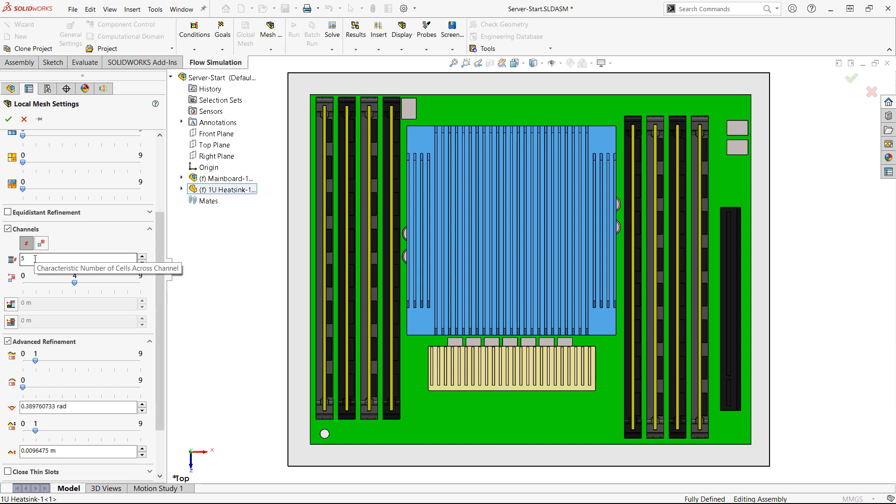
{"action": "left_click", "coordinate": [8, 119]}
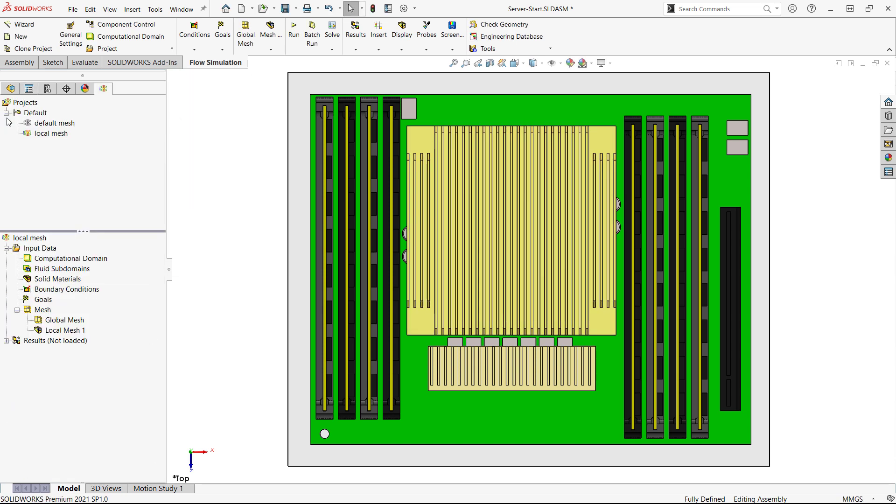
Generate the mesh for the local mesh project with the heatsink refinement, running on all cores without solving
{"action": "right_click", "coordinate": [38, 314]}
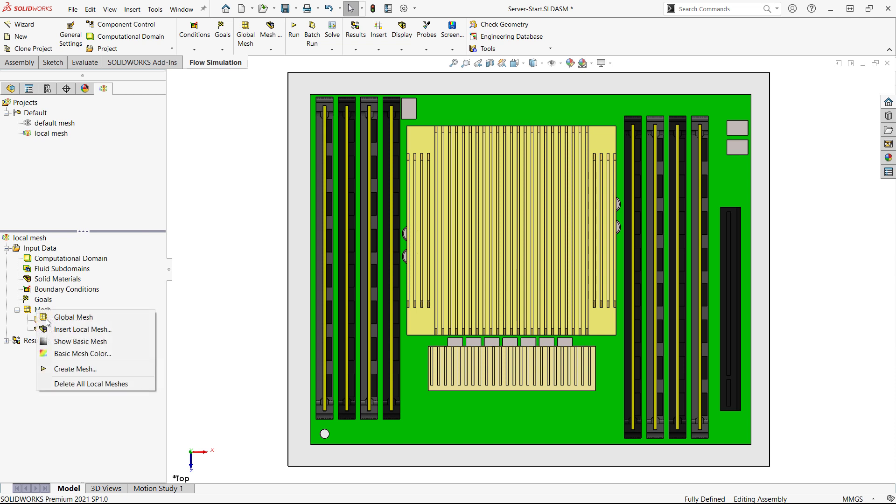
{"action": "left_click", "coordinate": [90, 368]}
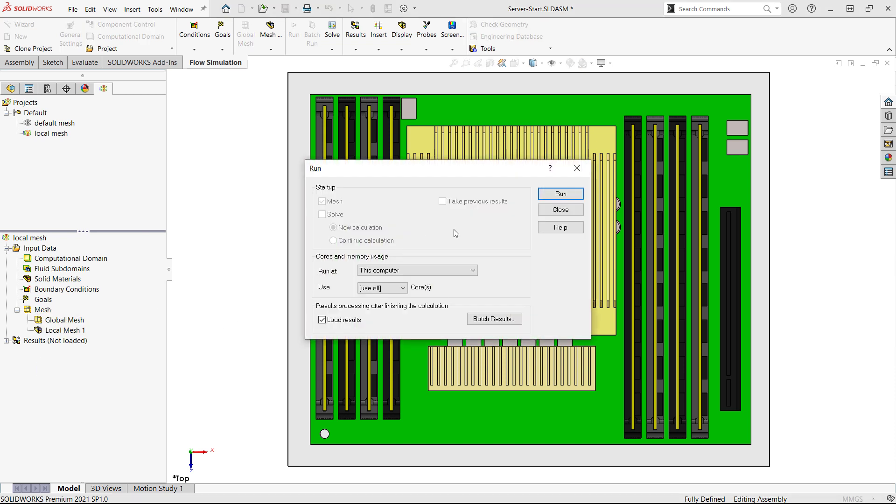
{"action": "left_click", "coordinate": [554, 196]}
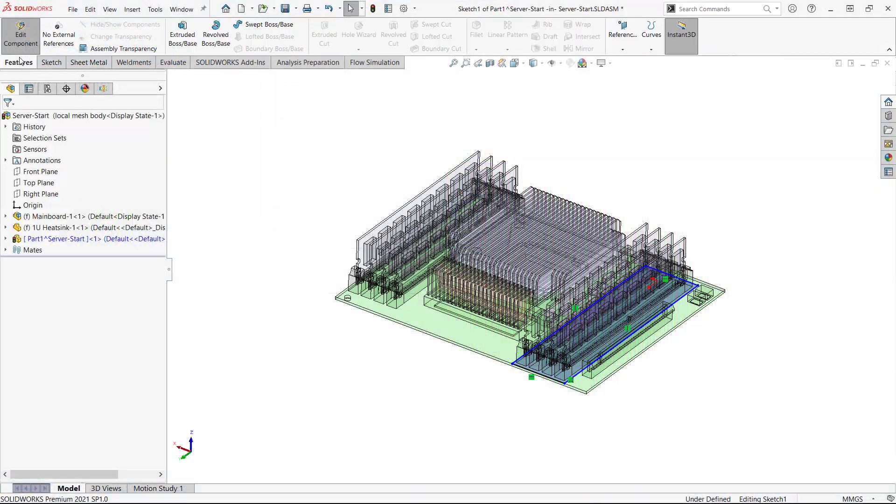
Extrude the rectangle sketched around the memory modules into a solid block and finish editing the part in the assembly
{"action": "left_click", "coordinate": [183, 34]}
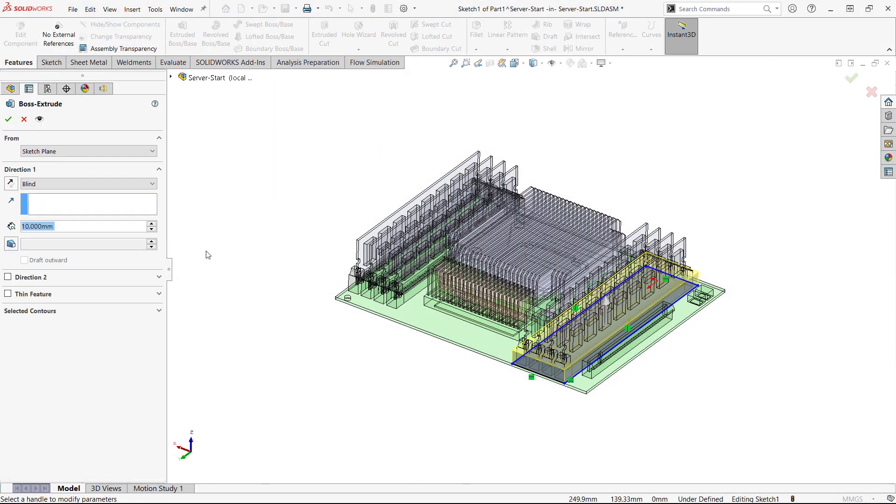
{"action": "key", "text": "Return"}
{"action": "left_click", "coordinate": [21, 34]}
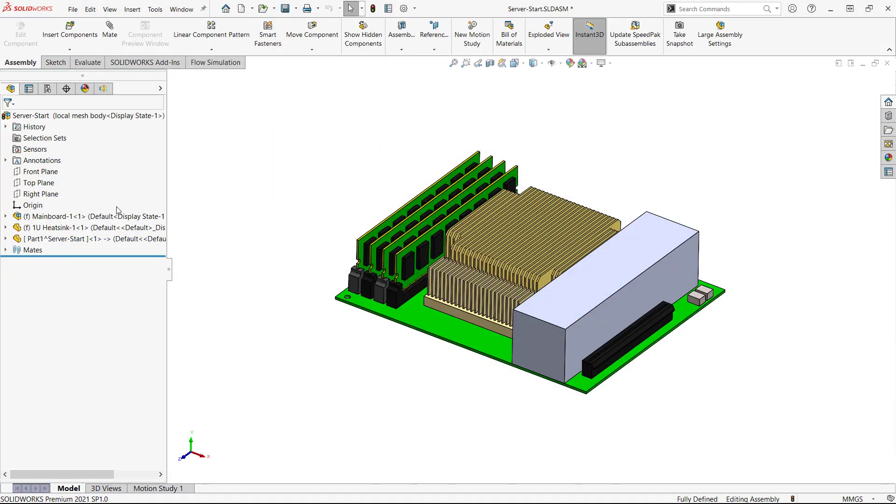
Rename the new in-context block part to MeshBody
{"action": "right_click", "coordinate": [47, 238]}
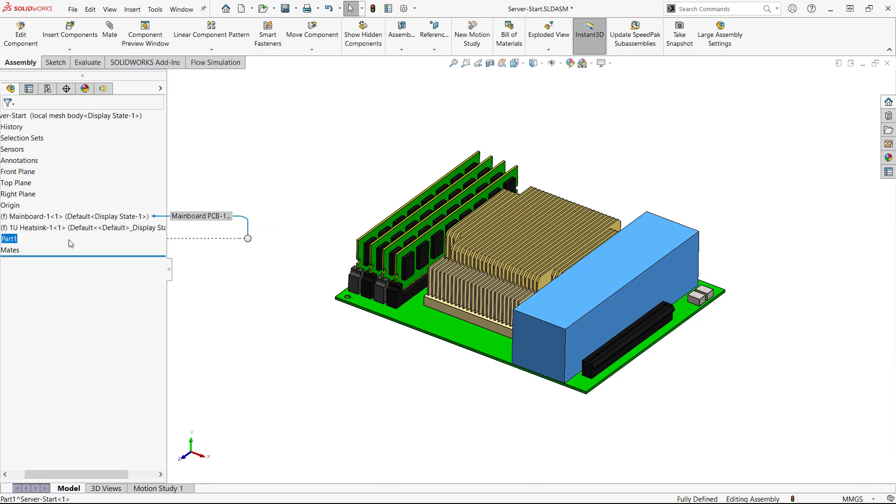
{"action": "type", "text": "MeshBody"}
{"action": "key", "text": "Return"}
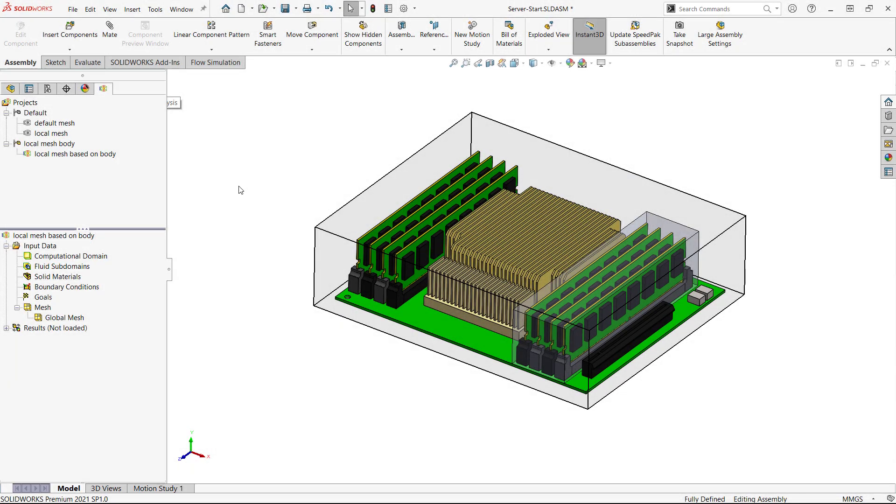
Insert a local mesh in the local mesh based on body project, apply it to MeshBody, and disable its solid components
{"action": "right_click", "coordinate": [45, 308]}
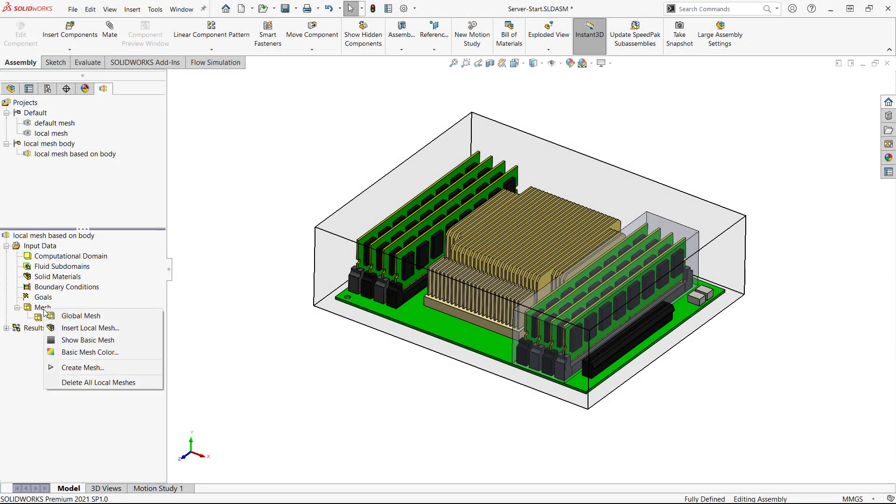
{"action": "left_click", "coordinate": [77, 328]}
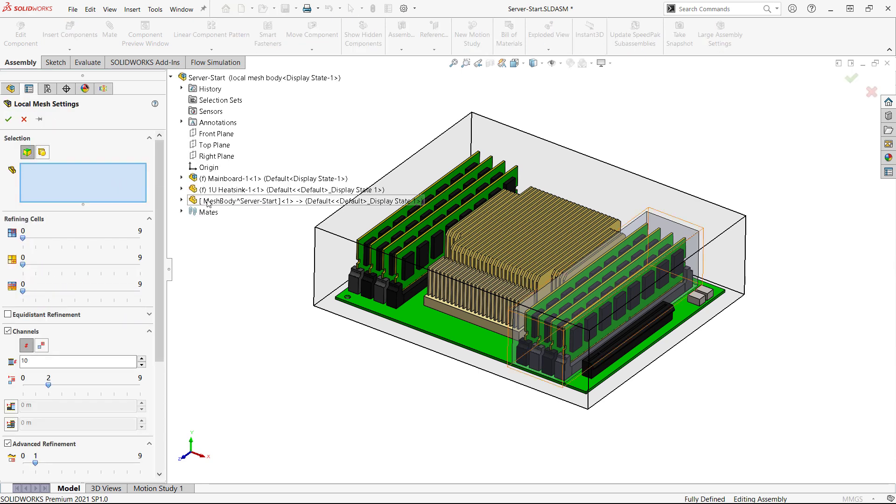
{"action": "left_click", "coordinate": [207, 202]}
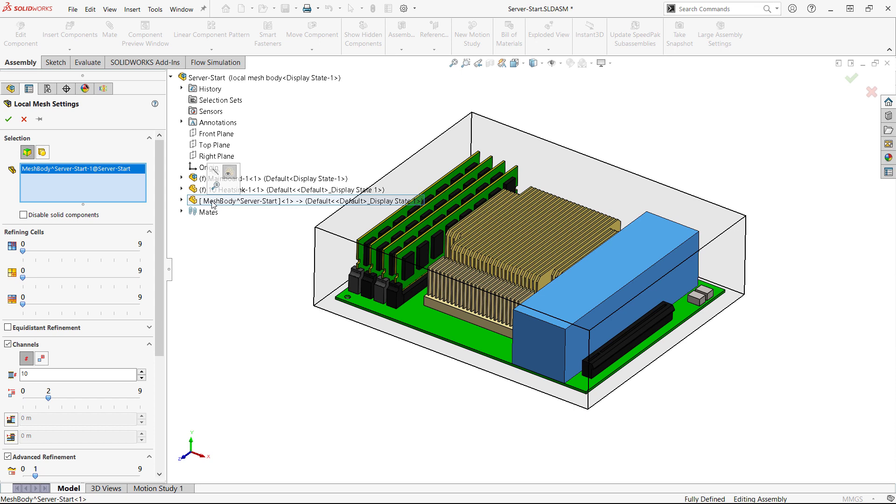
{"action": "left_click", "coordinate": [23, 215]}
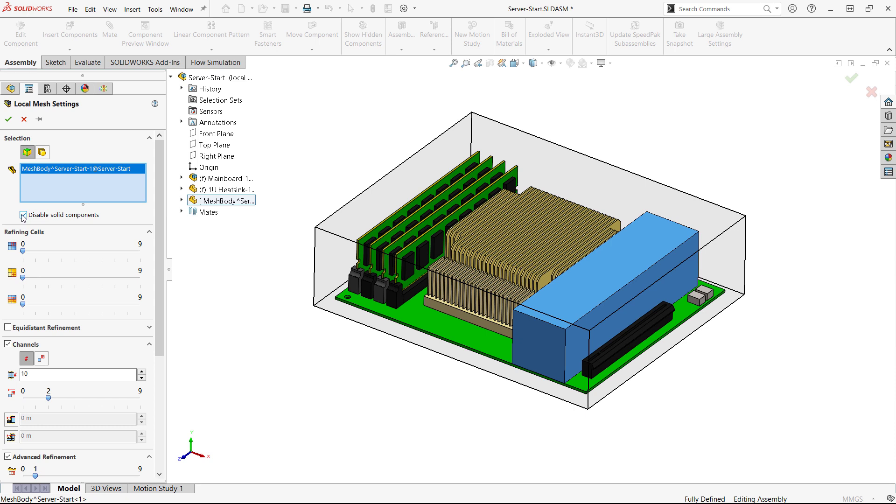
Turn off channels and advanced refinement for the MeshBody local mesh, raise all three cell refinement levels, and accept the settings
{"action": "left_click_drag", "start_coordinate": [160, 206], "coordinate": [158, 257]}
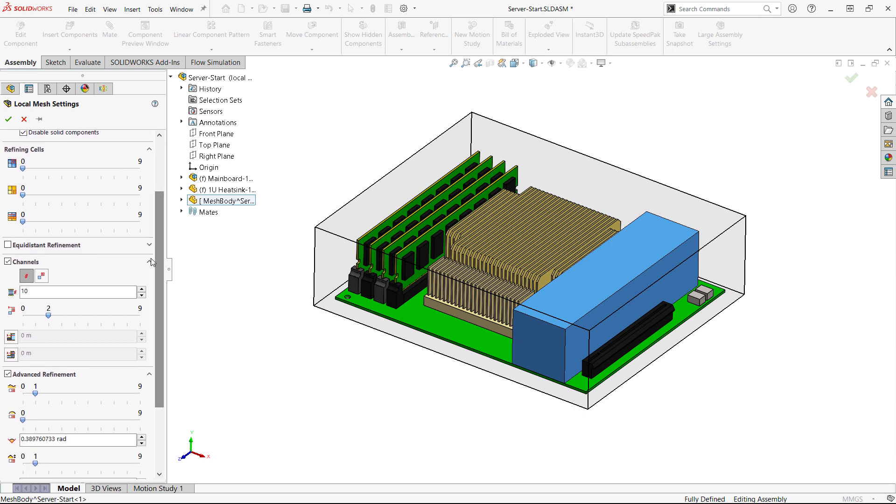
{"action": "left_click", "coordinate": [8, 262]}
{"action": "left_click", "coordinate": [8, 279]}
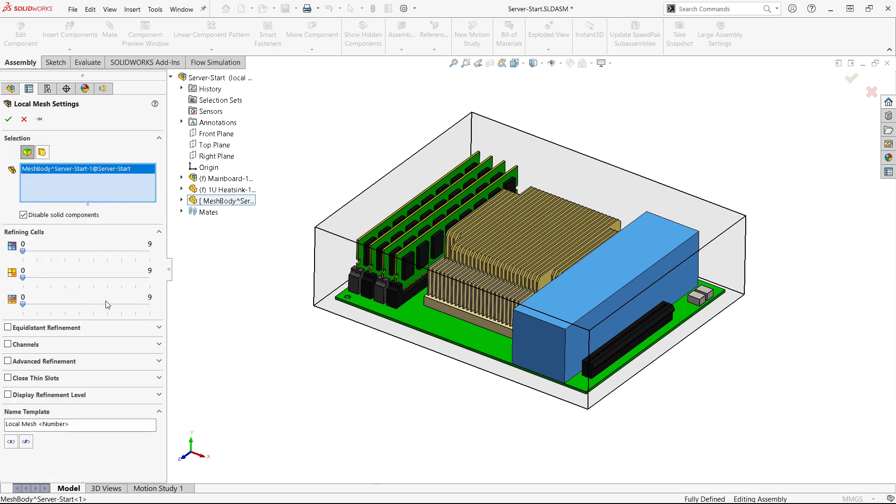
{"action": "left_click", "coordinate": [67, 252]}
{"action": "left_click", "coordinate": [78, 278]}
{"action": "left_click", "coordinate": [79, 251]}
{"action": "left_click", "coordinate": [80, 304]}
{"action": "left_click", "coordinate": [8, 119]}
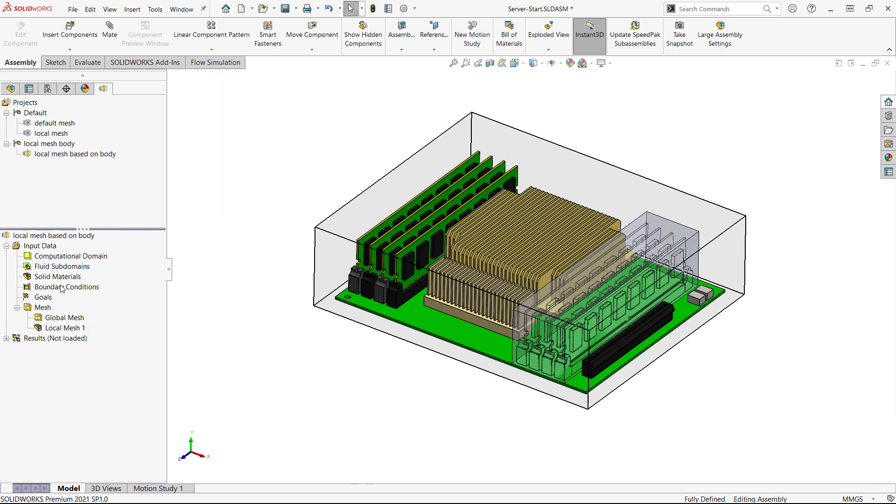
{"action": "right_click", "coordinate": [42, 308]}
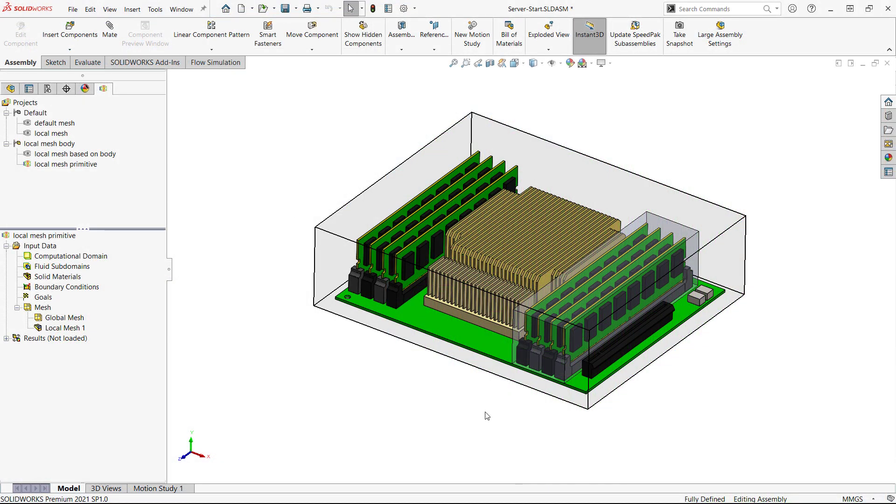
Insert another local mesh in the local mesh primitive project and define its region as a cuboid in the Global Coordinate System
{"action": "left_click", "coordinate": [65, 328]}
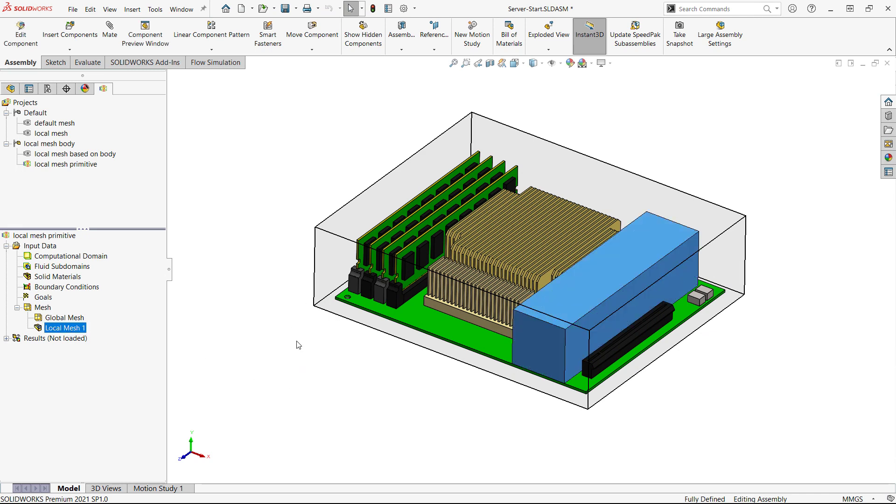
{"action": "key", "text": "Escape"}
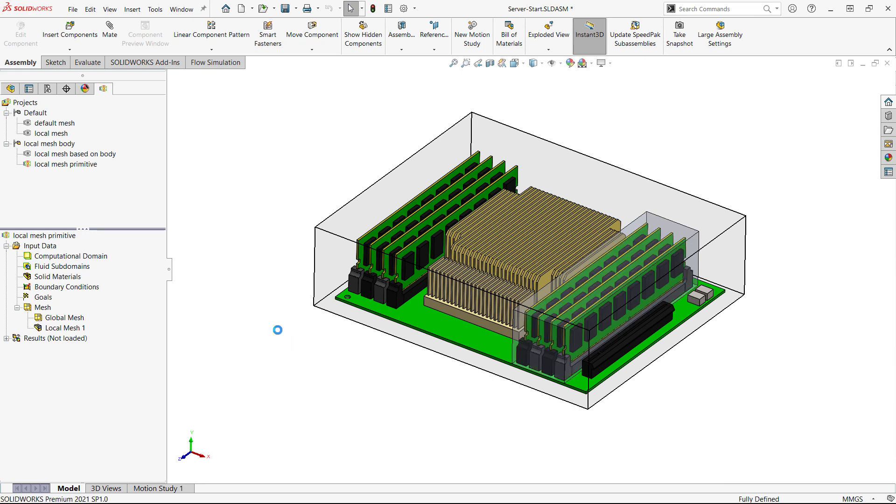
{"action": "right_click", "coordinate": [41, 309]}
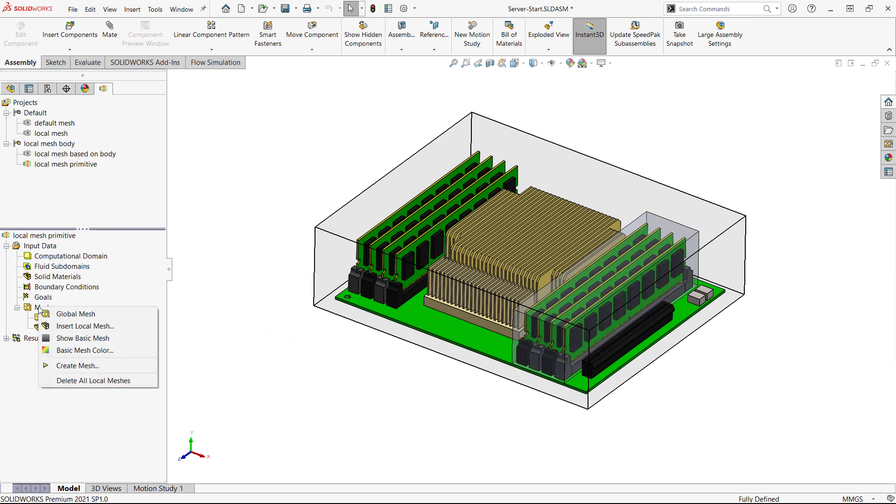
{"action": "left_click", "coordinate": [64, 327]}
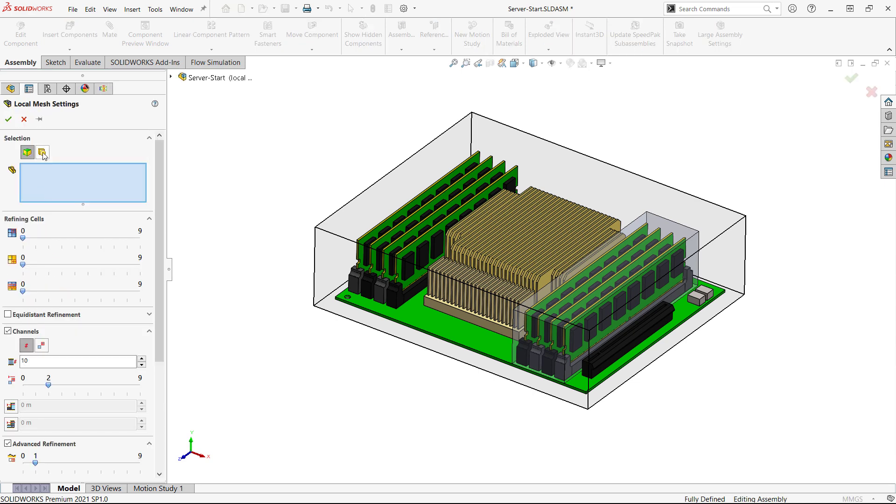
{"action": "left_click", "coordinate": [42, 153]}
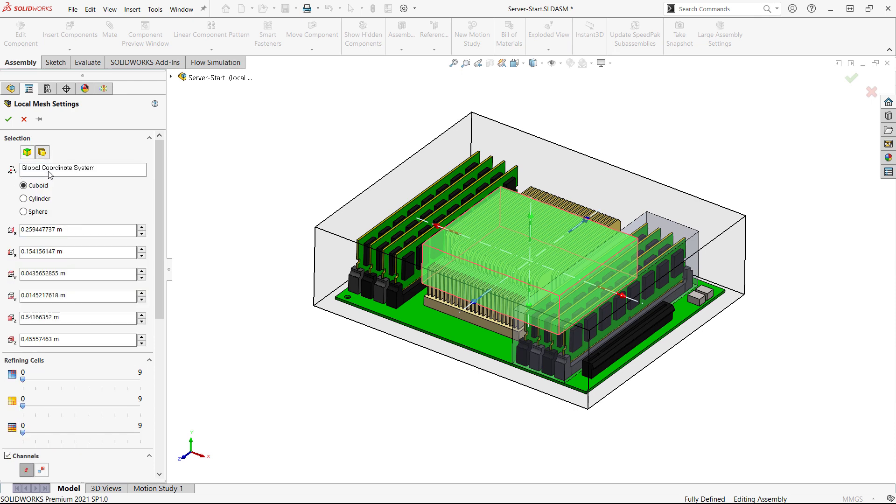
Fit the cuboid in plan around the memory bank opposite MeshBody, about 0.042 m along X and 0.148 m along Z
{"action": "key", "text": "space"}
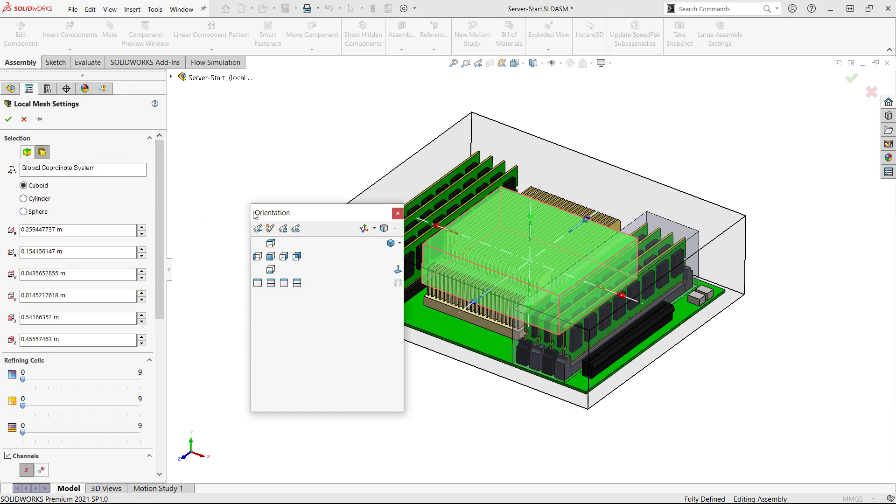
{"action": "left_click", "coordinate": [270, 233]}
{"action": "left_click_drag", "start_coordinate": [379, 273], "coordinate": [282, 272]}
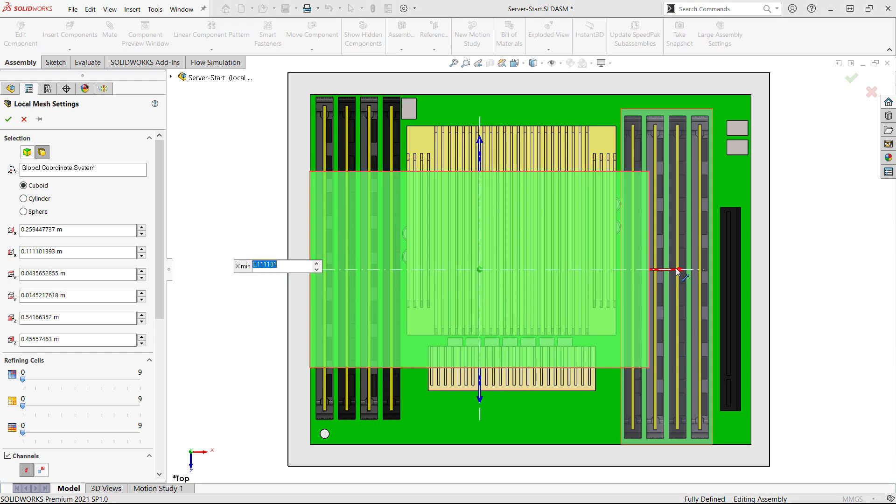
{"action": "left_click_drag", "start_coordinate": [679, 269], "coordinate": [427, 269]}
{"action": "left_click_drag", "start_coordinate": [355, 399], "coordinate": [384, 430]}
Stretch the cuboid vertically to enclose the full height of the memory modules, from about 0.005 m to 0.048 m in Y
{"action": "key", "text": "space"}
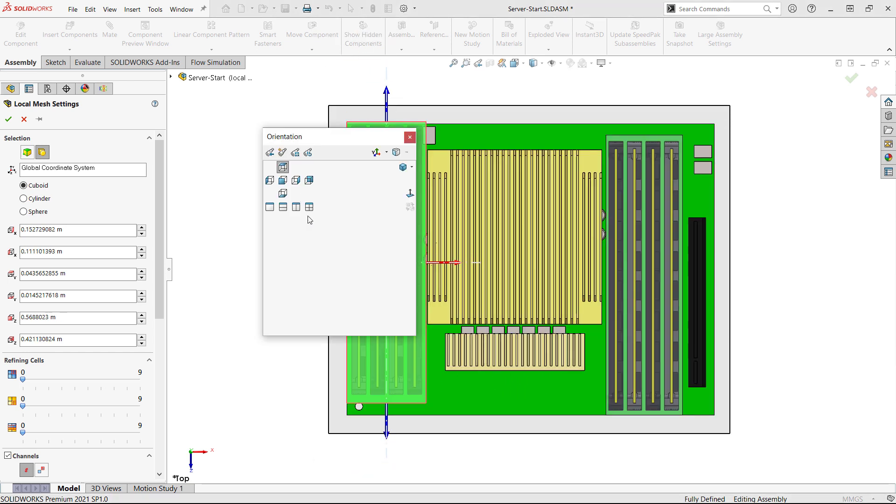
{"action": "left_click", "coordinate": [280, 184]}
{"action": "left_click_drag", "start_coordinate": [353, 327], "coordinate": [353, 348]}
{"action": "left_click_drag", "start_coordinate": [353, 193], "coordinate": [353, 182]}
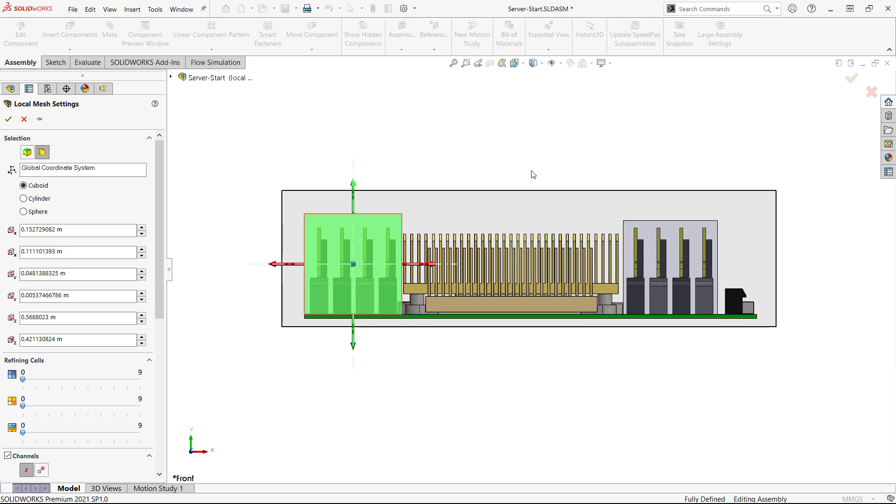
{"action": "middle_click_drag", "start_coordinate": [531, 172], "coordinate": [204, 180]}
Turn off channels and advanced refinement for the cuboid local mesh and raise its cell refinement
{"action": "left_click", "coordinate": [149, 455]}
{"action": "scroll", "coordinate": [152, 452], "scroll_direction": "down", "scroll_amount": 2}
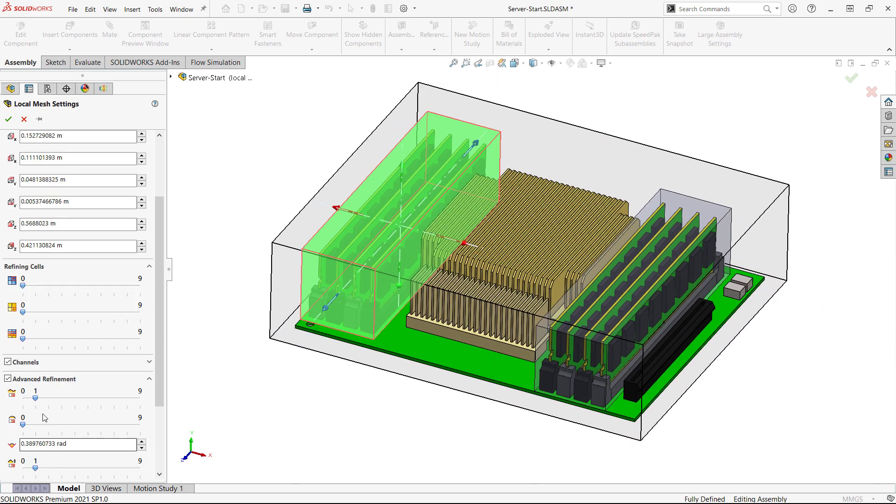
{"action": "left_click", "coordinate": [8, 362]}
{"action": "left_click", "coordinate": [8, 379]}
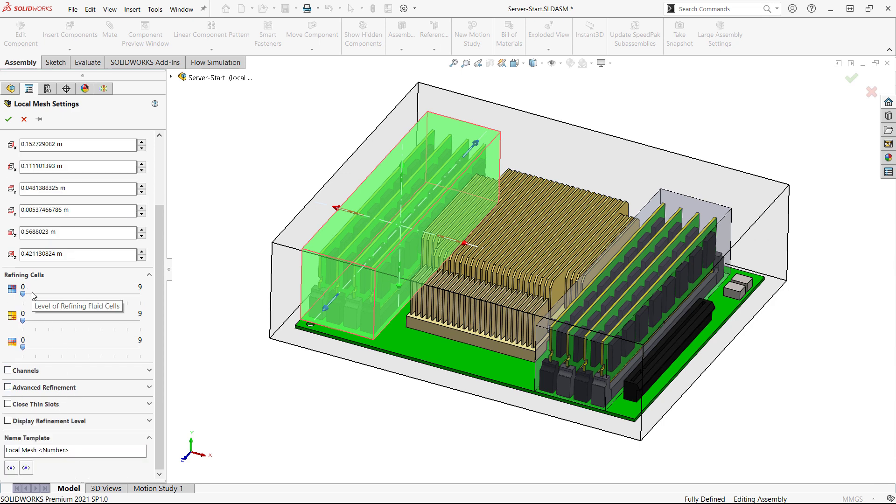
{"action": "left_click_drag", "start_coordinate": [67, 352], "coordinate": [76, 349]}
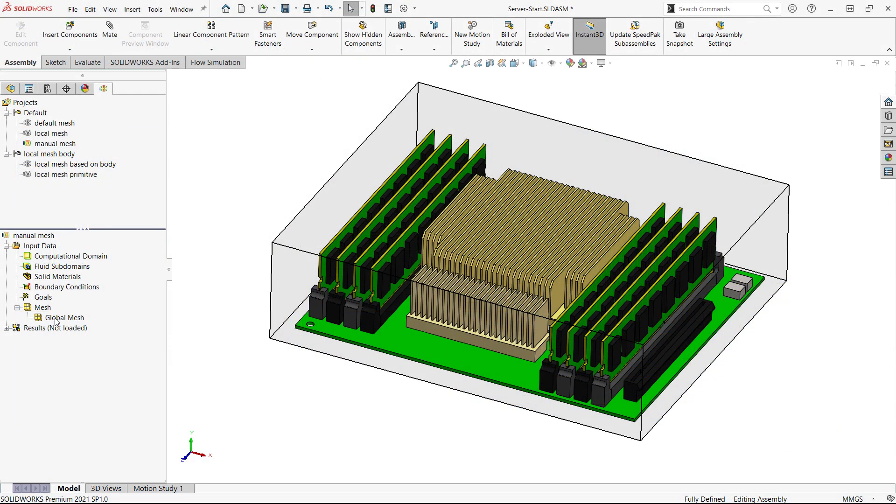
Switch the manual mesh project's global mesh to the Manual type and turn off its channels and advanced refinement
{"action": "right_click", "coordinate": [56, 321]}
{"action": "left_click", "coordinate": [91, 325]}
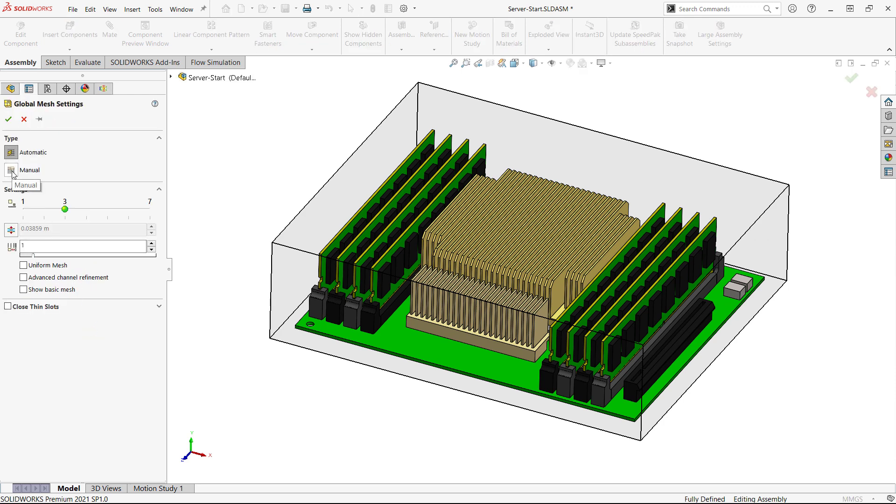
{"action": "left_click", "coordinate": [11, 171]}
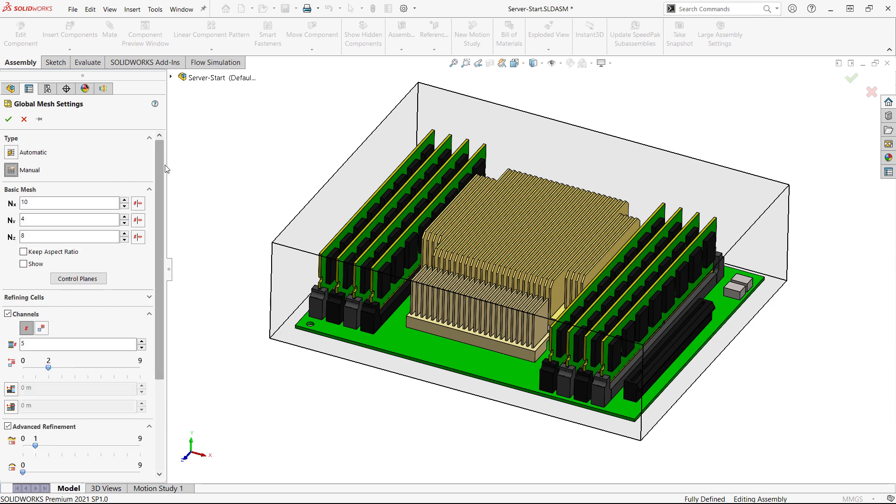
{"action": "left_click_drag", "start_coordinate": [159, 163], "coordinate": [160, 255]}
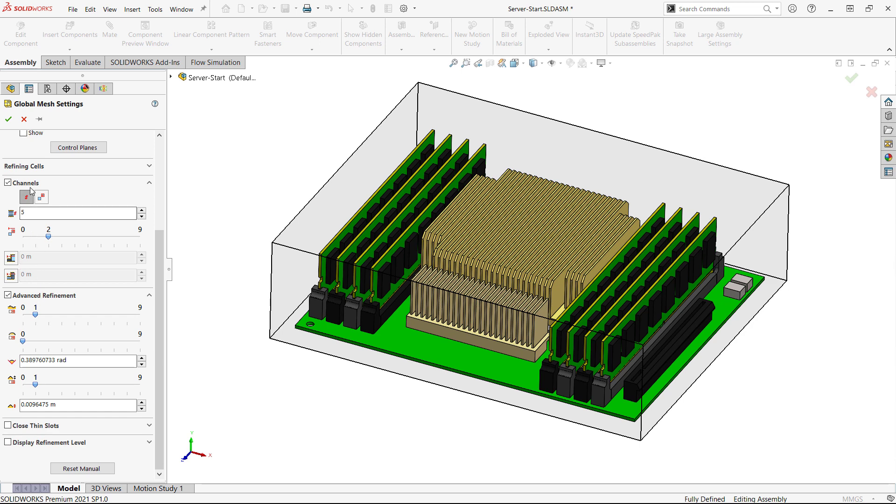
{"action": "scroll", "coordinate": [42, 189], "scroll_direction": "up", "scroll_amount": 5}
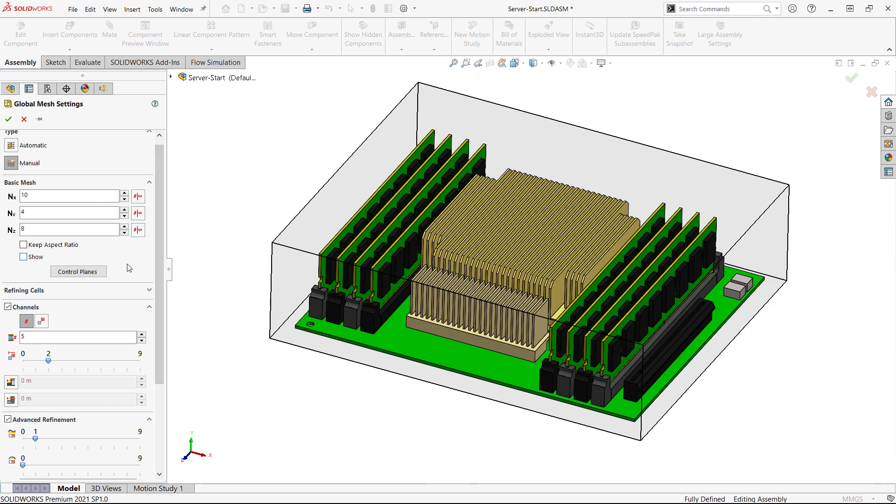
{"action": "left_click", "coordinate": [8, 307]}
{"action": "left_click", "coordinate": [8, 325]}
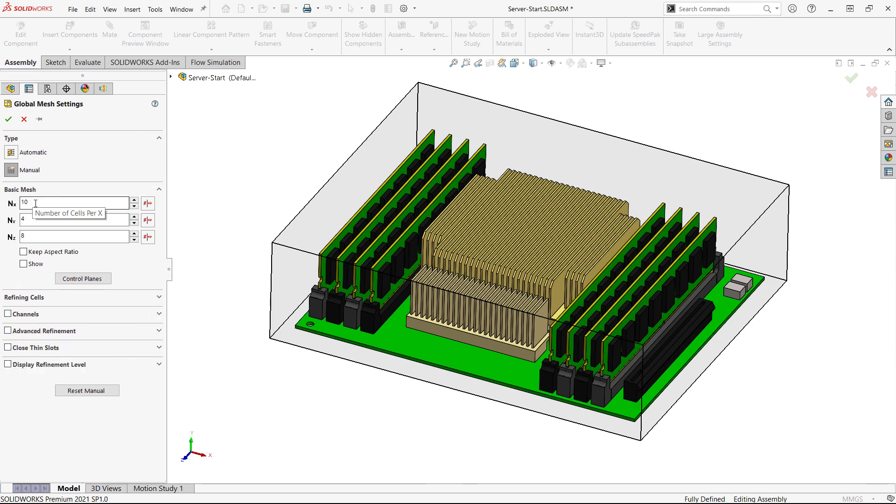
Preview the basic mesh, hide it again, and accept the manual global mesh settings
{"action": "left_click", "coordinate": [23, 264]}
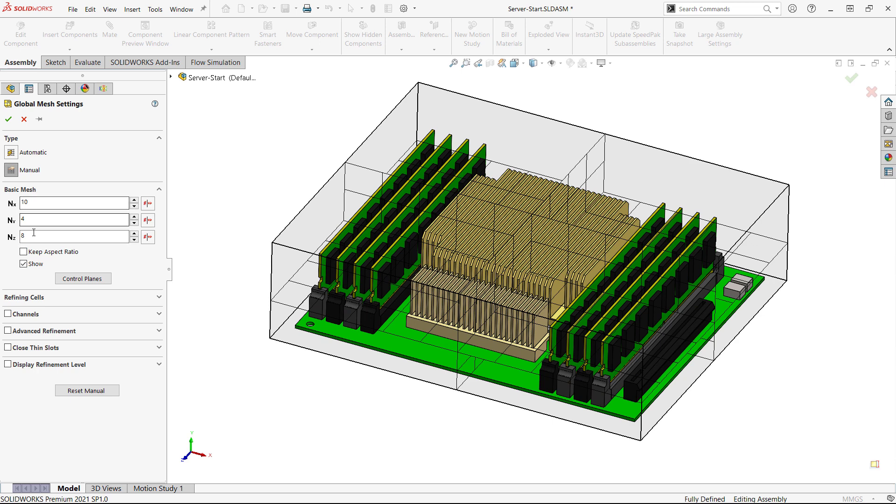
{"action": "left_click", "coordinate": [24, 265]}
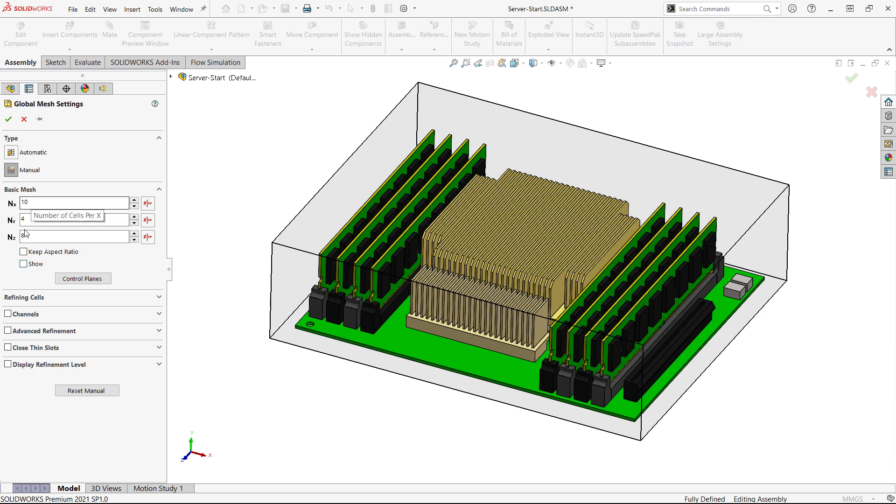
{"action": "left_click", "coordinate": [8, 119]}
Create the mesh for the manual mesh project and inspect the mesh plot around the fins from the top view
{"action": "right_click", "coordinate": [43, 307]}
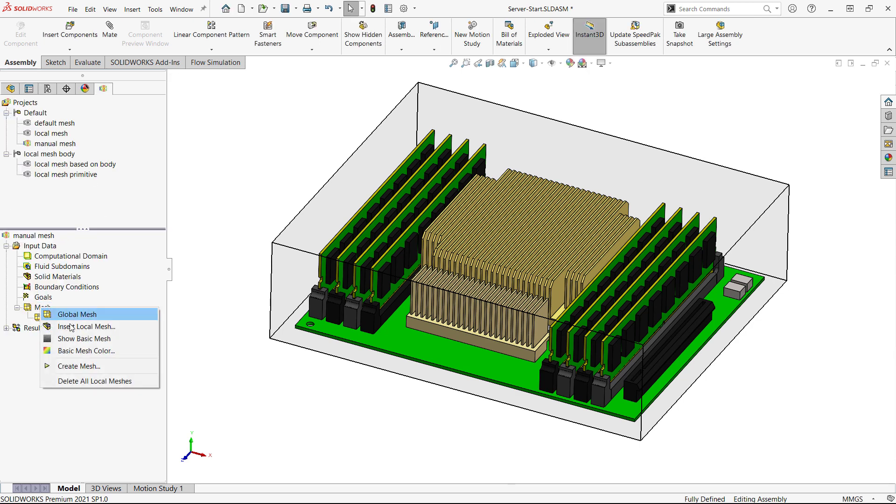
{"action": "left_click", "coordinate": [93, 367]}
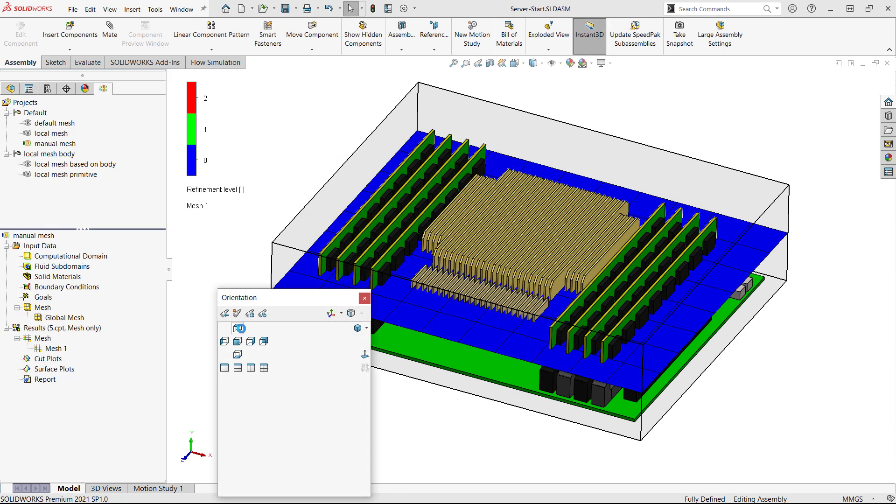
{"action": "left_click", "coordinate": [239, 328]}
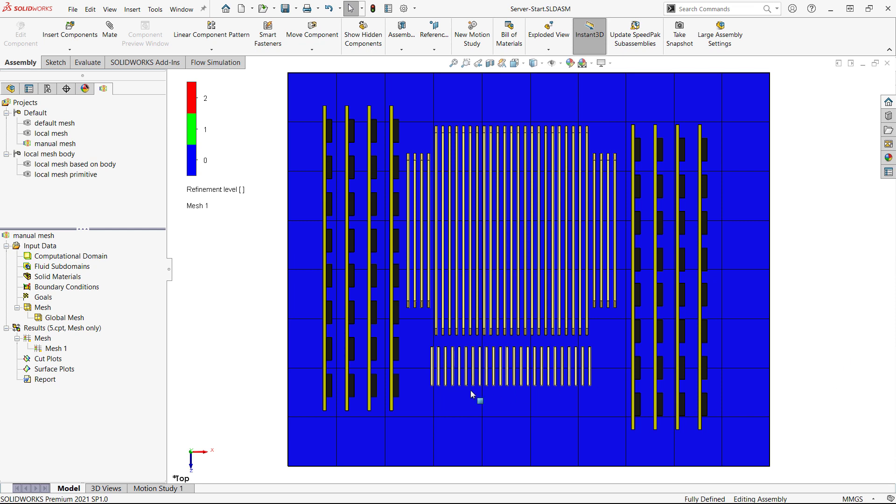
{"action": "scroll", "coordinate": [330, 400], "scroll_direction": "down", "scroll_amount": 3}
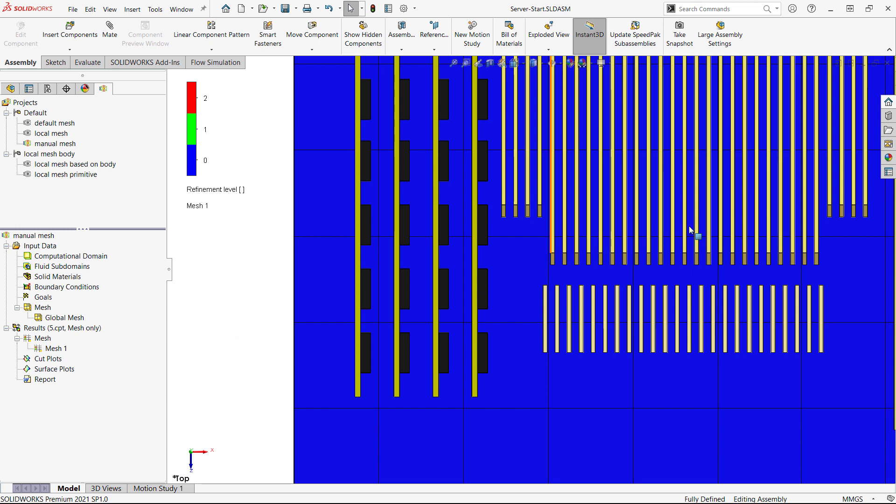
Set the manual global mesh to 40 cells along X with the aspect ratio kept, and accept the settings
{"action": "scroll", "coordinate": [793, 208], "scroll_direction": "up", "scroll_amount": 5}
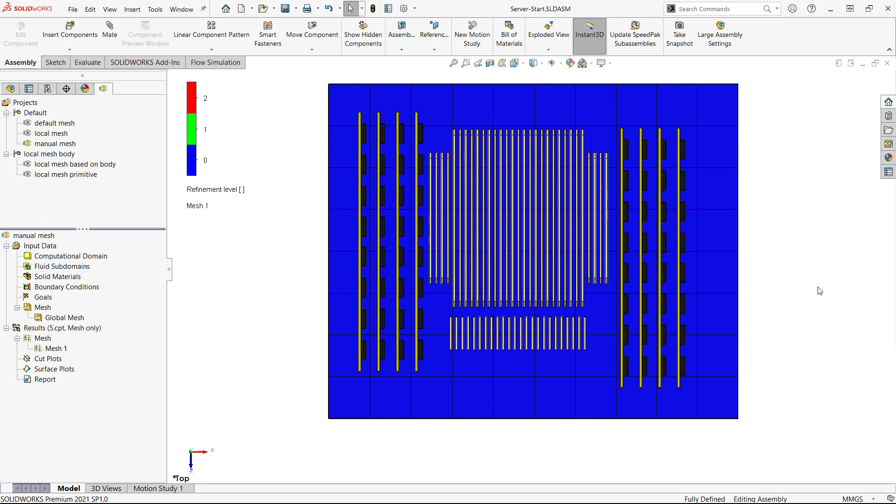
{"action": "right_click", "coordinate": [49, 318]}
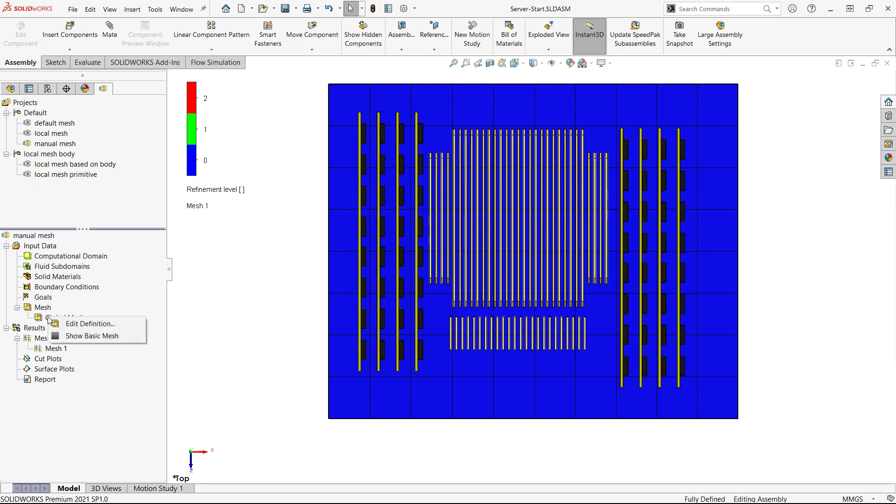
{"action": "left_click", "coordinate": [81, 324]}
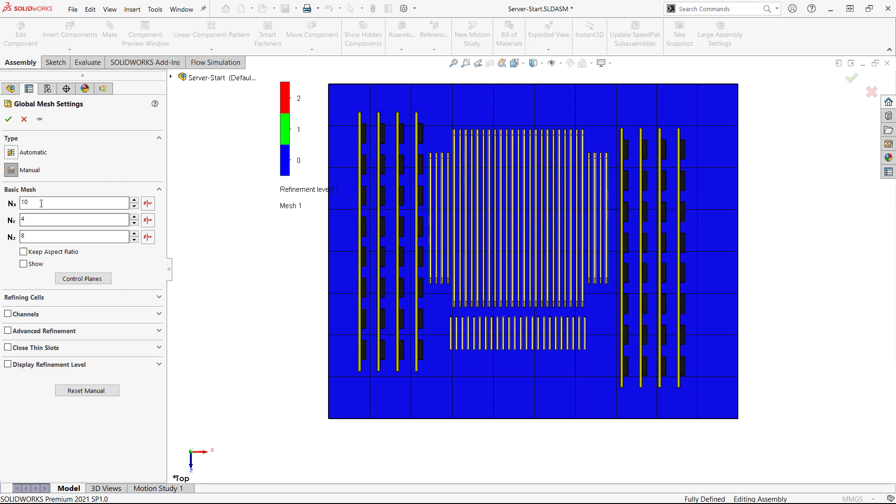
{"action": "left_click", "coordinate": [40, 205]}
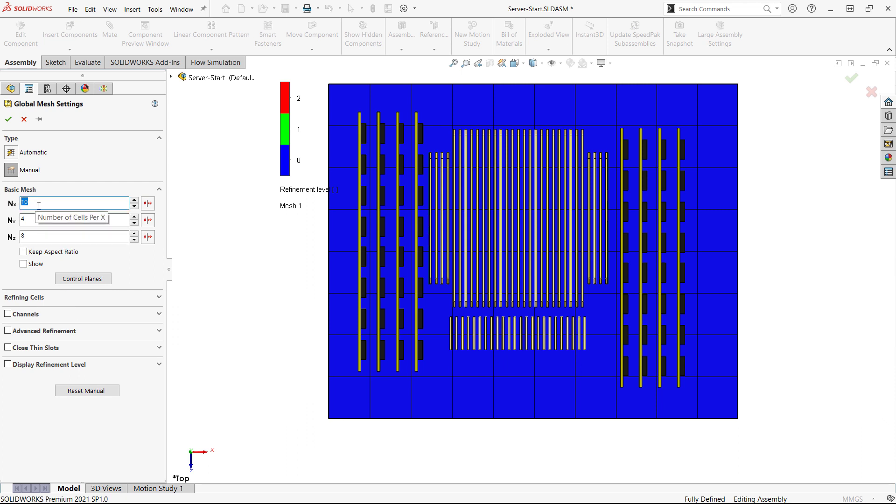
{"action": "left_click", "coordinate": [24, 252]}
{"action": "left_click", "coordinate": [52, 203]}
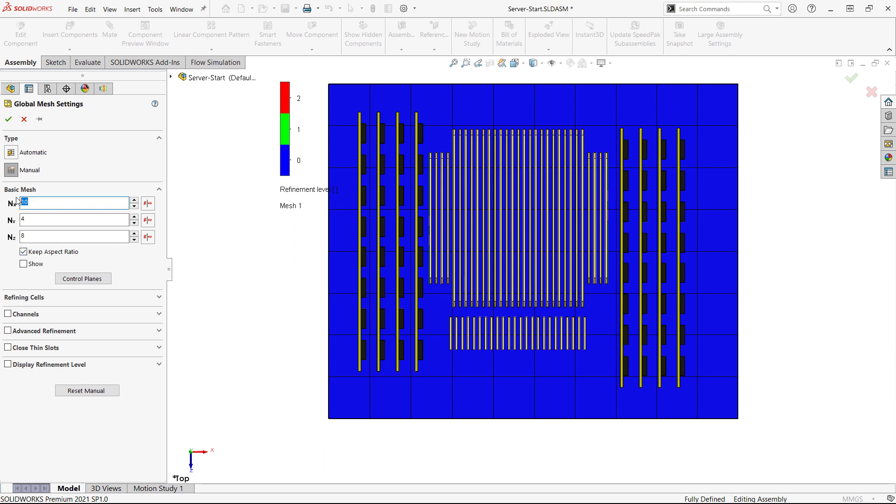
{"action": "type", "text": "40"}
{"action": "key", "text": "Return"}
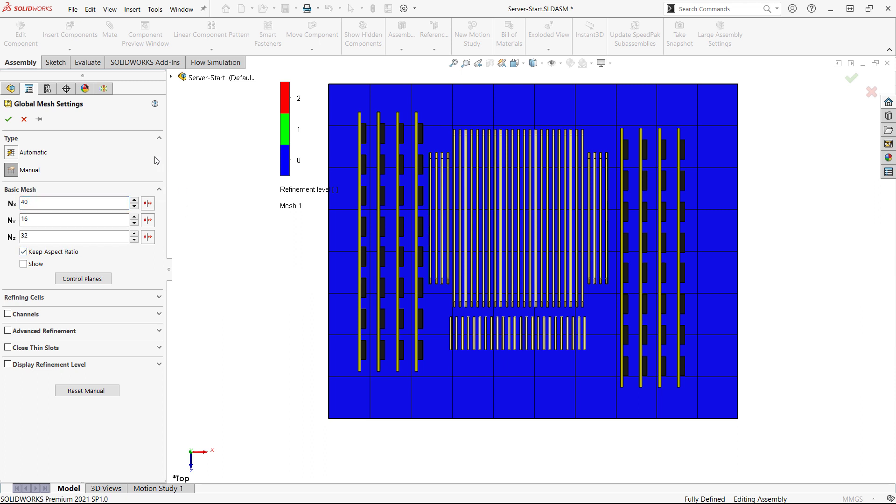
{"action": "left_click", "coordinate": [8, 119]}
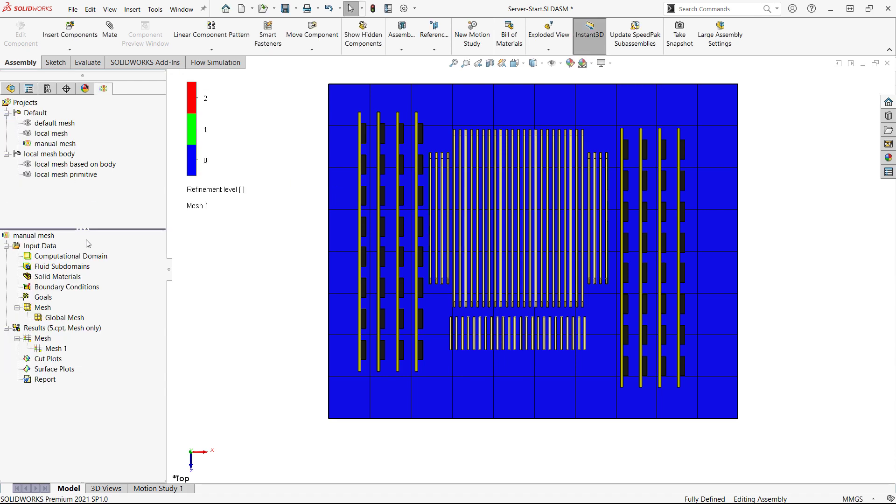
Regenerate the mesh for the manual mesh project with the refined basic grid
{"action": "right_click", "coordinate": [42, 308]}
{"action": "left_click", "coordinate": [74, 368]}
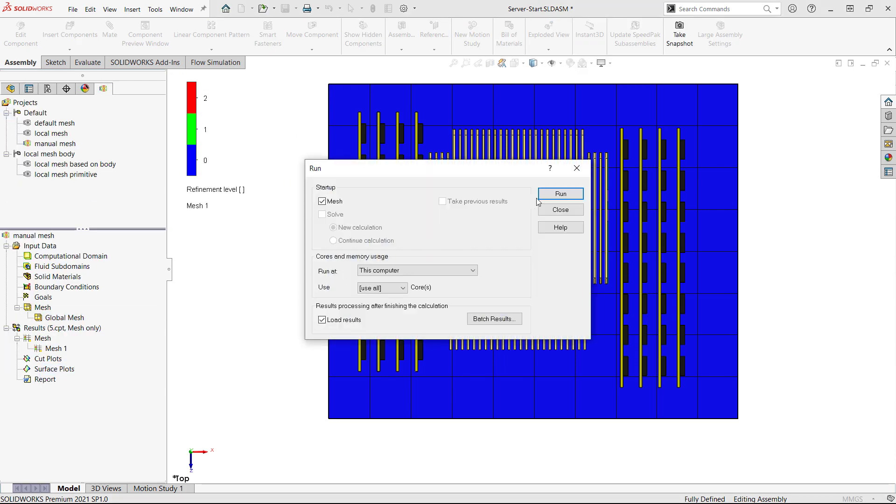
{"action": "key", "text": "Return"}
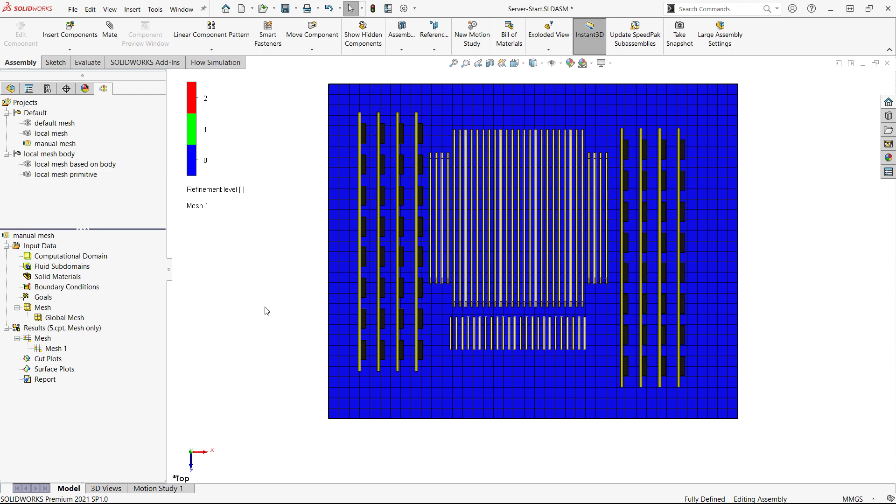
Set the global mesh's solid cell and fluid/solid boundary refinement levels to 2 and accept the settings
{"action": "right_click", "coordinate": [58, 320]}
{"action": "left_click", "coordinate": [78, 324]}
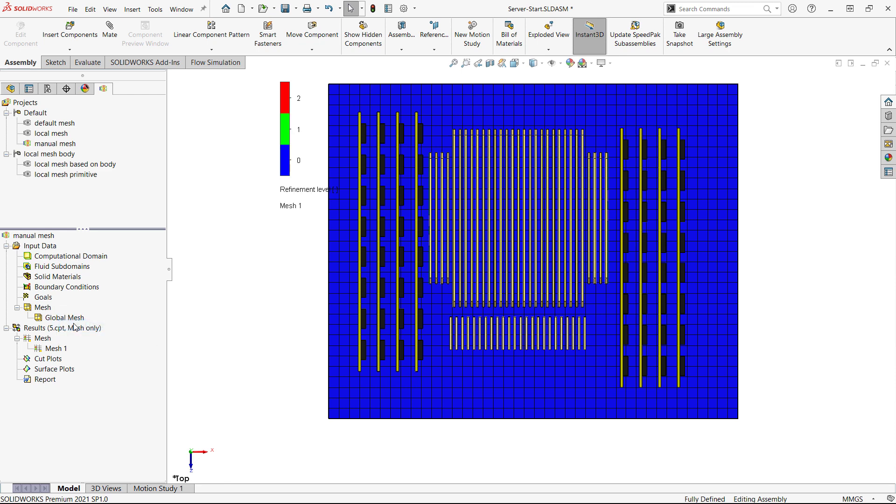
{"action": "left_click", "coordinate": [66, 300]}
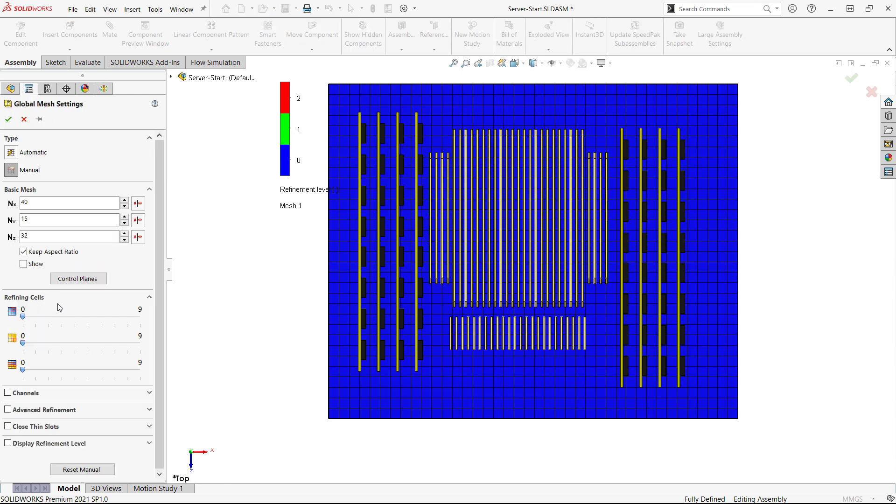
{"action": "left_click", "coordinate": [47, 344]}
{"action": "left_click", "coordinate": [48, 370]}
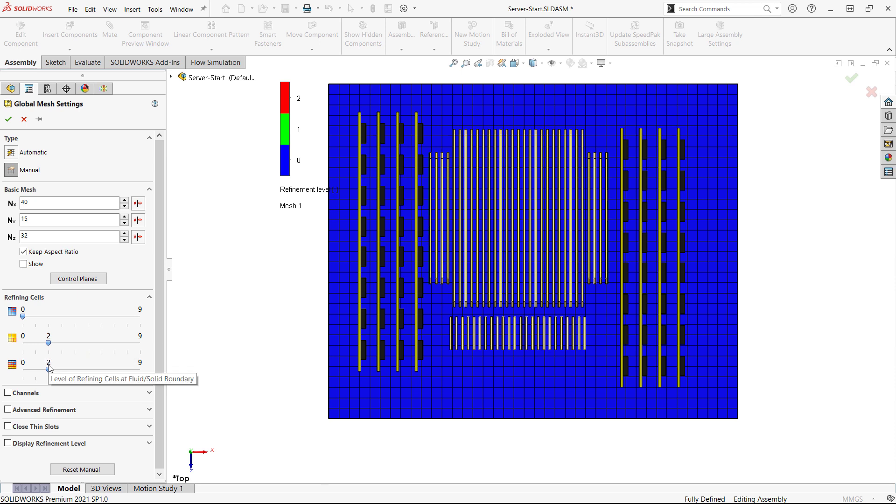
{"action": "left_click", "coordinate": [8, 121]}
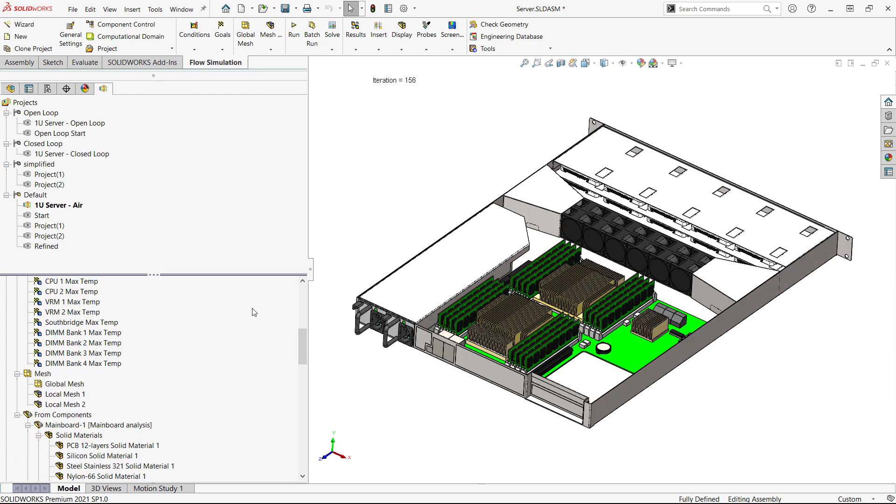
Show the Mesh 1 plot of the 1U Server - Air project and examine the cells around the heatsinks from the top view
{"action": "scroll", "coordinate": [72, 325], "scroll_direction": "down", "scroll_amount": 10}
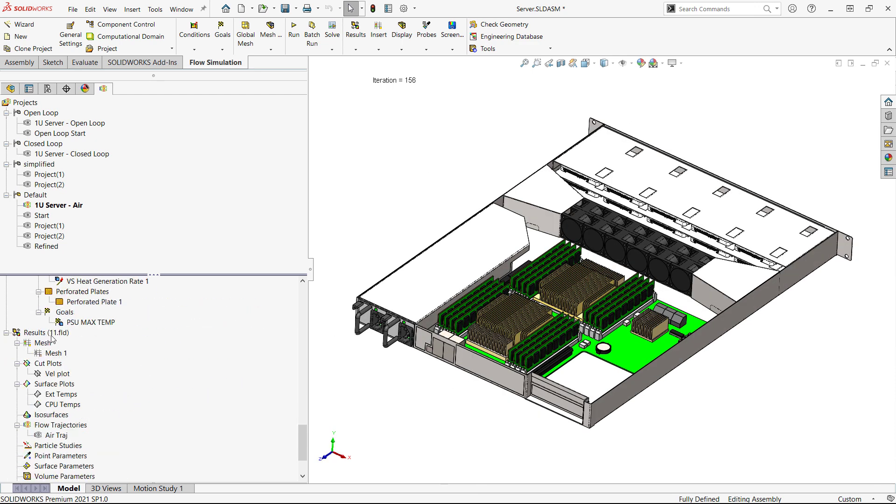
{"action": "left_click", "coordinate": [54, 353]}
{"action": "right_click", "coordinate": [53, 354]}
{"action": "left_click", "coordinate": [87, 376]}
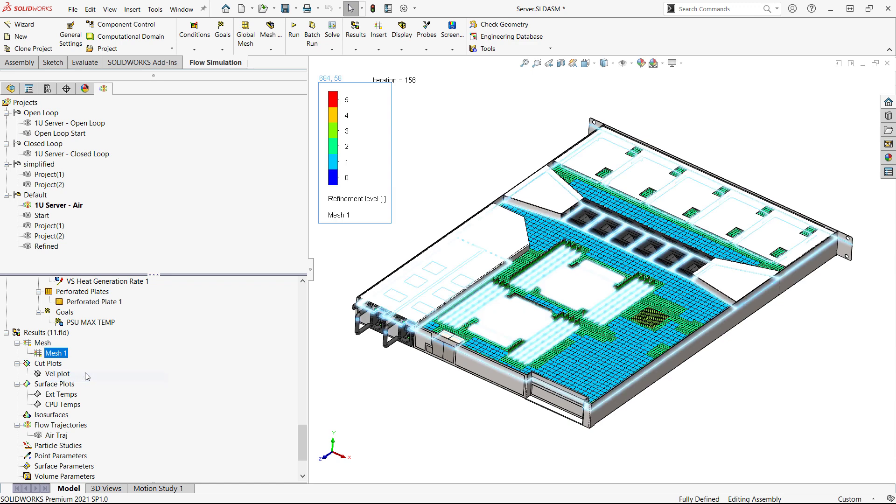
{"action": "left_click", "coordinate": [388, 374]}
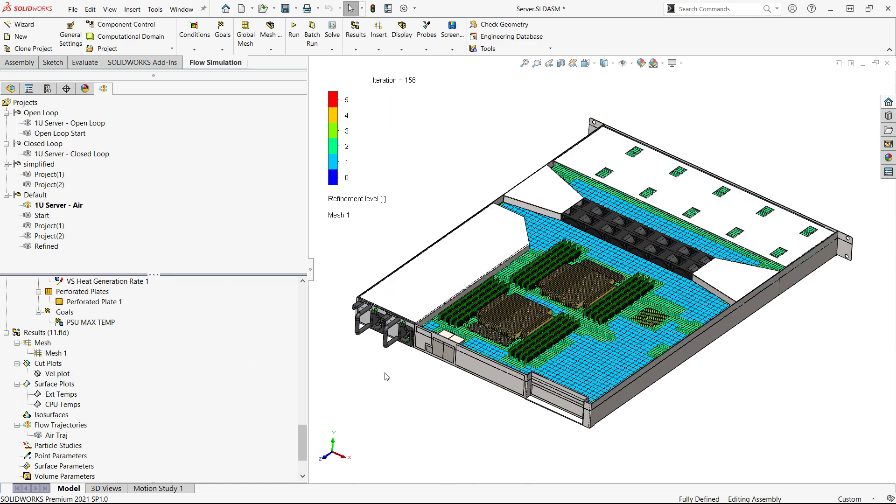
{"action": "key", "text": "space"}
{"action": "left_click", "coordinate": [413, 331]}
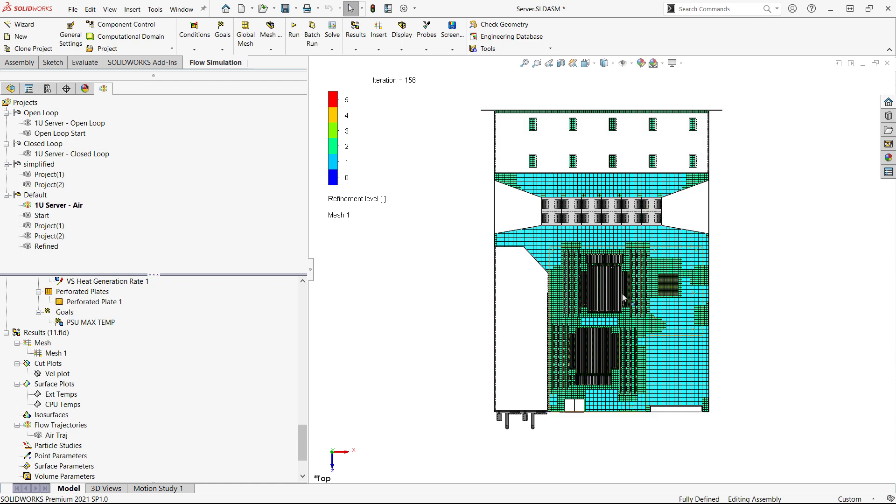
{"action": "scroll", "coordinate": [597, 290], "scroll_direction": "down", "scroll_amount": 3}
{"action": "scroll", "coordinate": [597, 290], "scroll_direction": "down", "scroll_amount": 2}
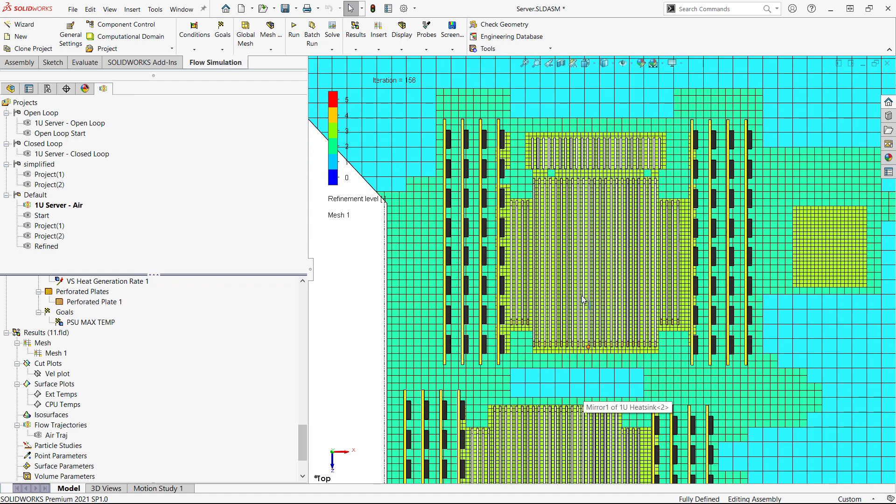
{"action": "scroll", "coordinate": [570, 334], "scroll_direction": "down", "scroll_amount": 3}
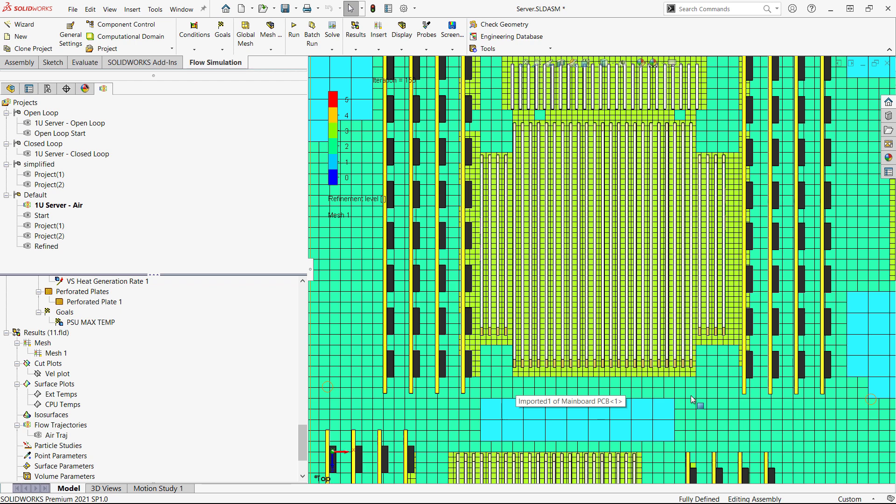
{"action": "scroll", "coordinate": [693, 399], "scroll_direction": "up", "scroll_amount": 5}
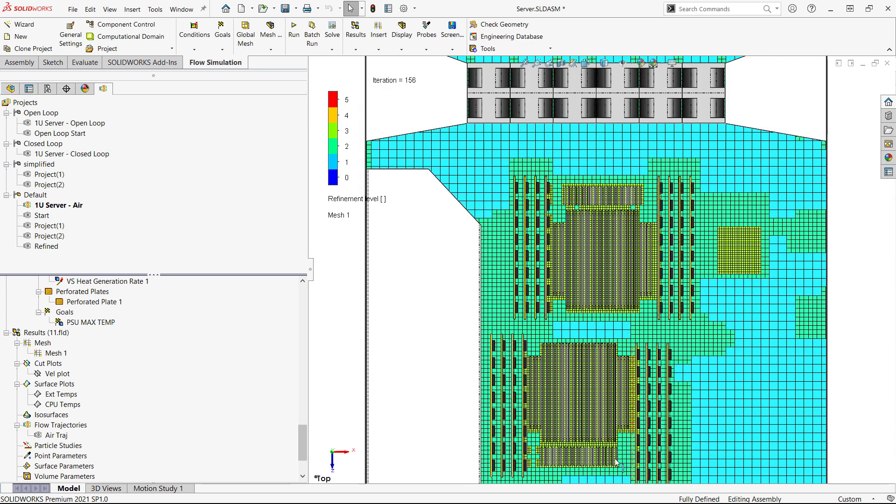
{"action": "scroll", "coordinate": [635, 448], "scroll_direction": "up", "scroll_amount": 2}
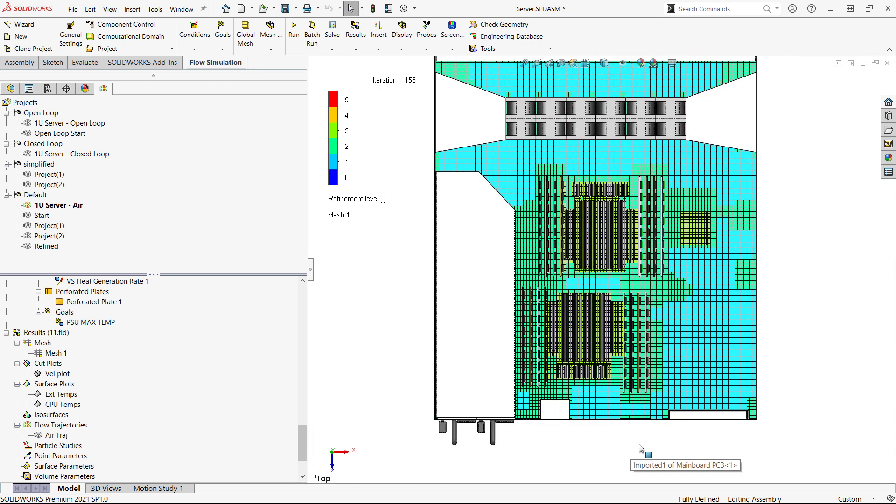
{"action": "scroll", "coordinate": [639, 448], "scroll_direction": "down", "scroll_amount": 2}
Hide the mesh plot, show the Ext Temps surface plot, and examine the temperatures on the heatsinks
{"action": "right_click", "coordinate": [55, 353]}
{"action": "left_click", "coordinate": [77, 373]}
{"action": "scroll", "coordinate": [88, 387], "scroll_direction": "down", "scroll_amount": 2}
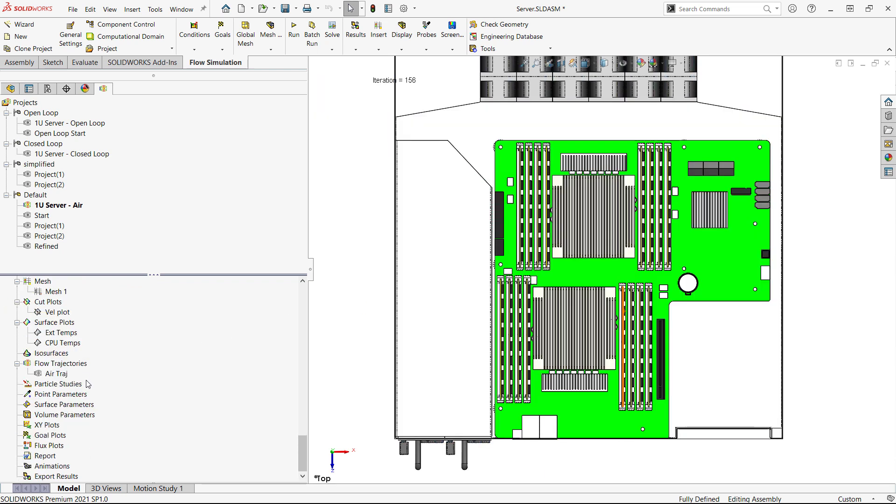
{"action": "right_click", "coordinate": [58, 332]}
{"action": "left_click", "coordinate": [81, 352]}
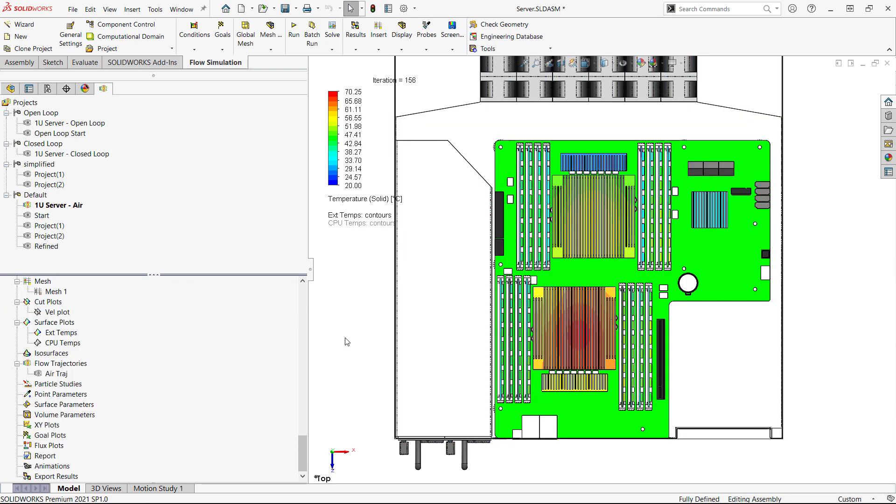
{"action": "scroll", "coordinate": [583, 321], "scroll_direction": "down", "scroll_amount": 3}
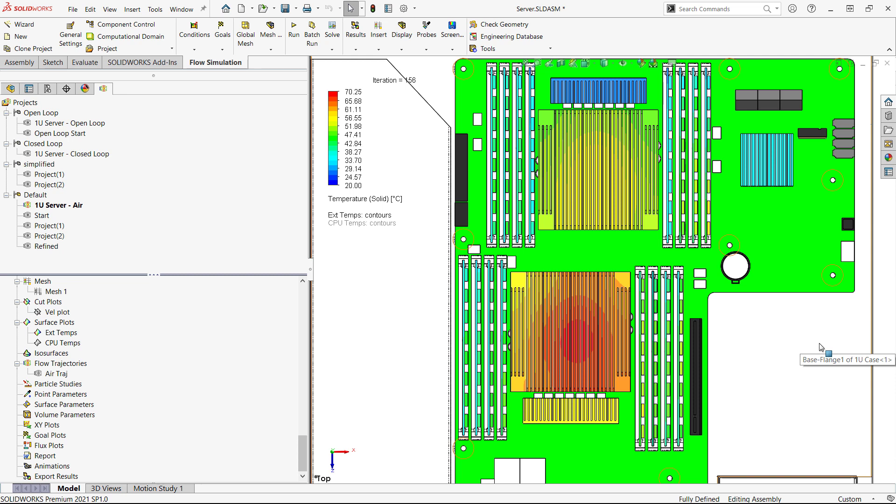
{"action": "scroll", "coordinate": [821, 345], "scroll_direction": "up", "scroll_amount": 4}
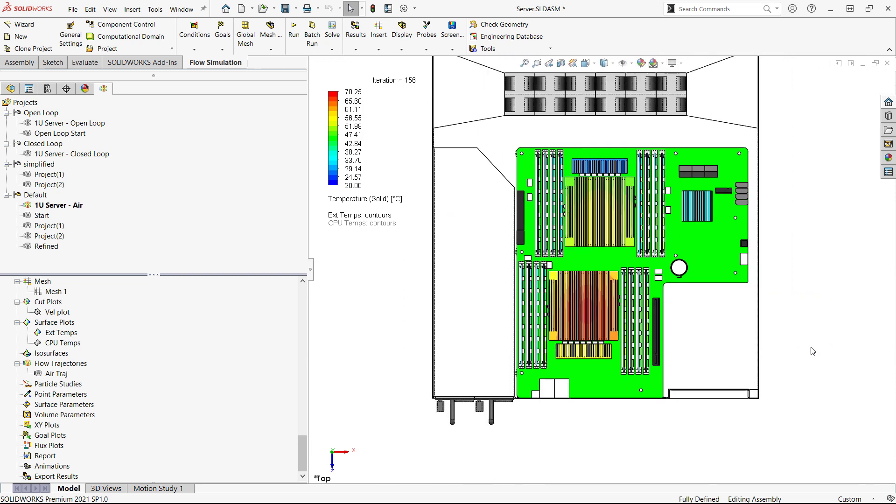
Hide the Ext Temps plot, review the Results Summary of the 1U Server - Air project, and close it
{"action": "right_click", "coordinate": [55, 336]}
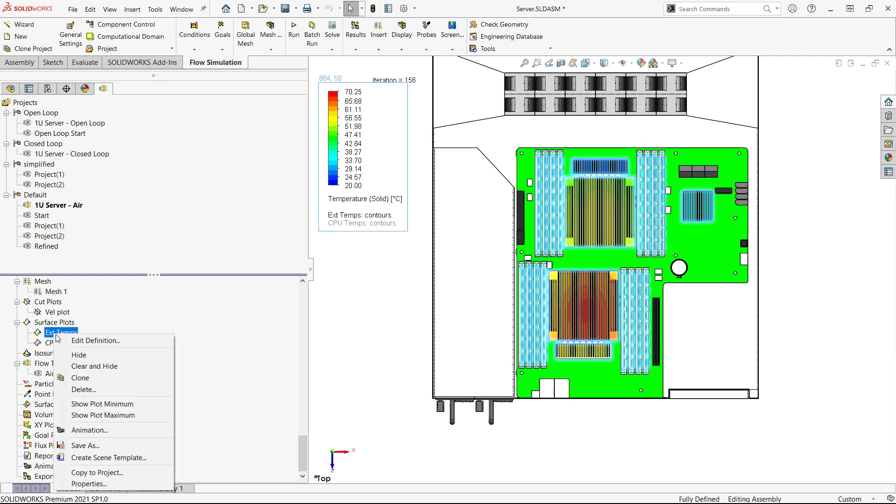
{"action": "left_click", "coordinate": [70, 356]}
{"action": "scroll", "coordinate": [66, 357], "scroll_direction": "up", "scroll_amount": 3}
{"action": "scroll", "coordinate": [65, 358], "scroll_direction": "up", "scroll_amount": 1}
{"action": "right_click", "coordinate": [32, 394]}
{"action": "left_click", "coordinate": [57, 387]}
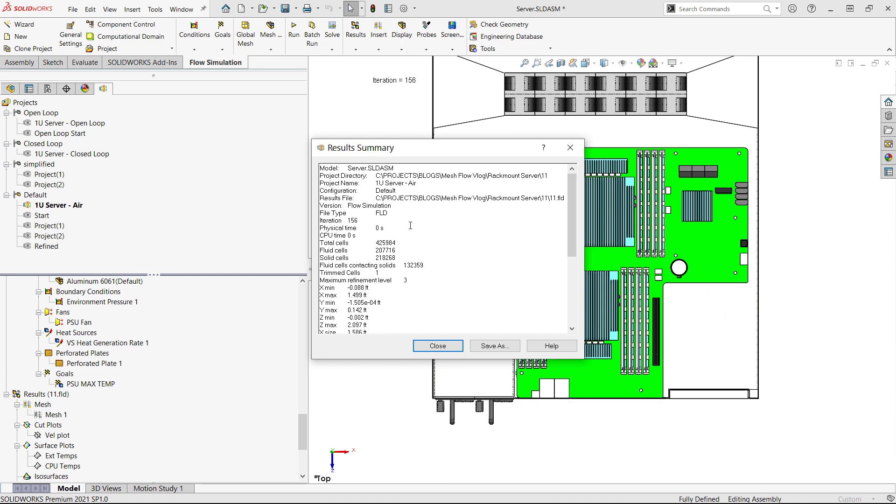
{"action": "left_click_drag", "start_coordinate": [443, 154], "coordinate": [352, 202]}
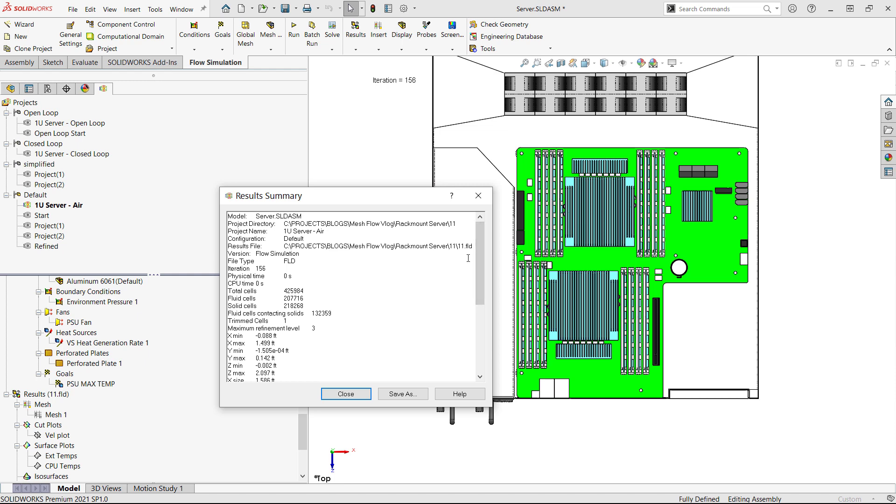
{"action": "left_click", "coordinate": [489, 200]}
Activate the Refined project and inspect its mesh plot across the heatsink fins
{"action": "scroll", "coordinate": [467, 436], "scroll_direction": "up", "scroll_amount": 2}
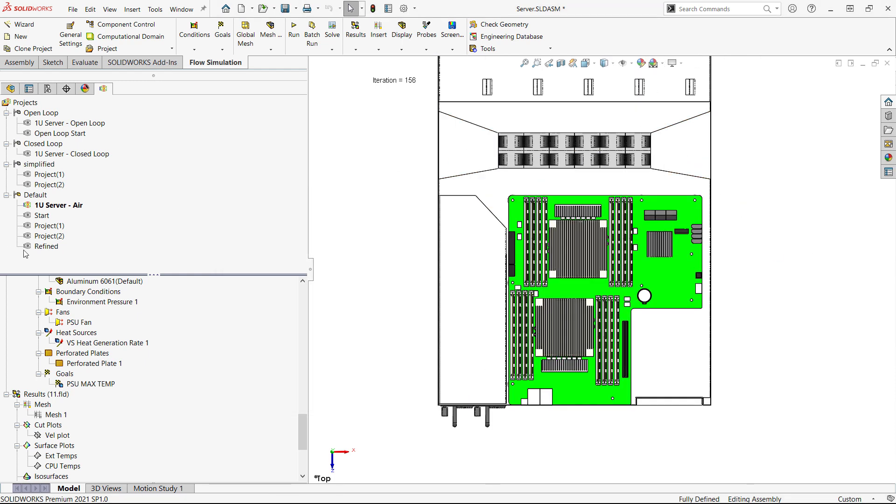
{"action": "left_click", "coordinate": [49, 247]}
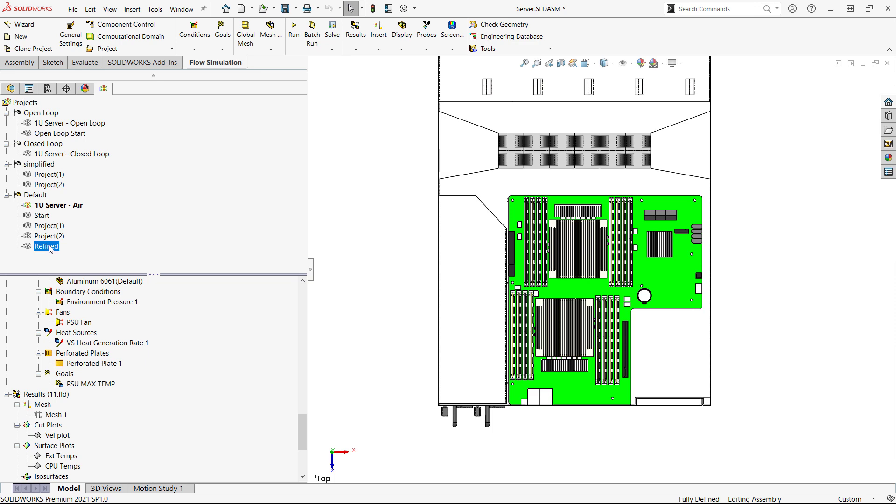
{"action": "double_click", "coordinate": [46, 247]}
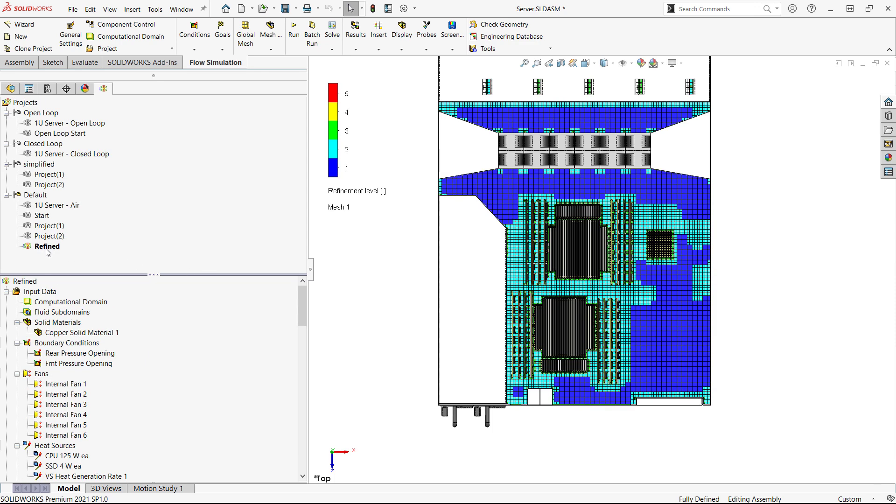
{"action": "scroll", "coordinate": [574, 233], "scroll_direction": "down", "scroll_amount": 6}
{"action": "scroll", "coordinate": [573, 232], "scroll_direction": "down", "scroll_amount": 3}
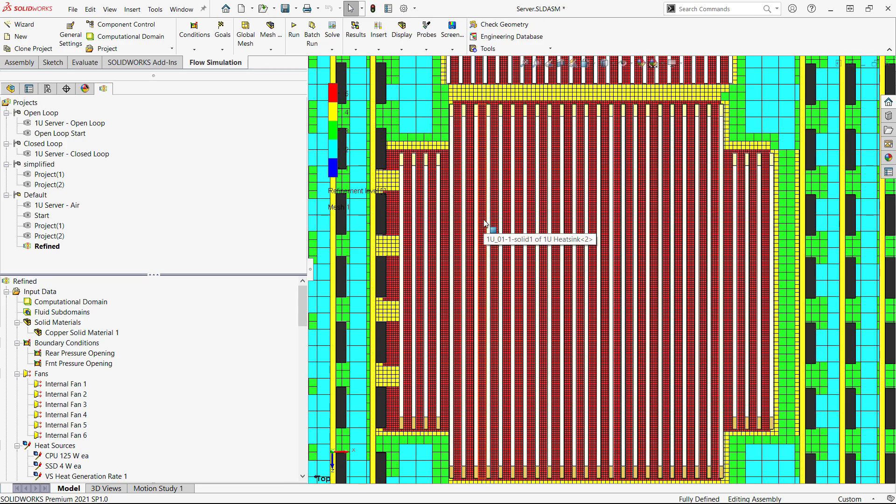
{"action": "scroll", "coordinate": [485, 224], "scroll_direction": "up", "scroll_amount": 3}
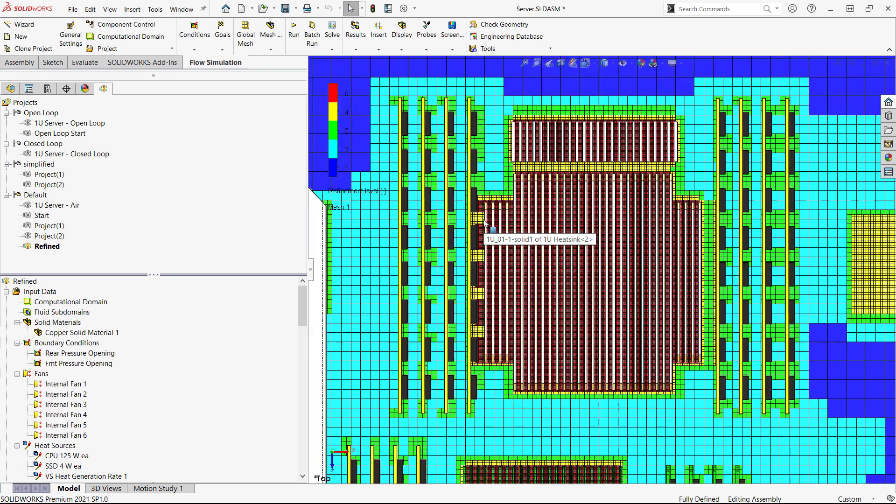
Open the definition of the Refined project's Local Mesh 1 to review its channel and refinement settings
{"action": "scroll", "coordinate": [122, 350], "scroll_direction": "down", "scroll_amount": 6}
{"action": "scroll", "coordinate": [125, 354], "scroll_direction": "down", "scroll_amount": 6}
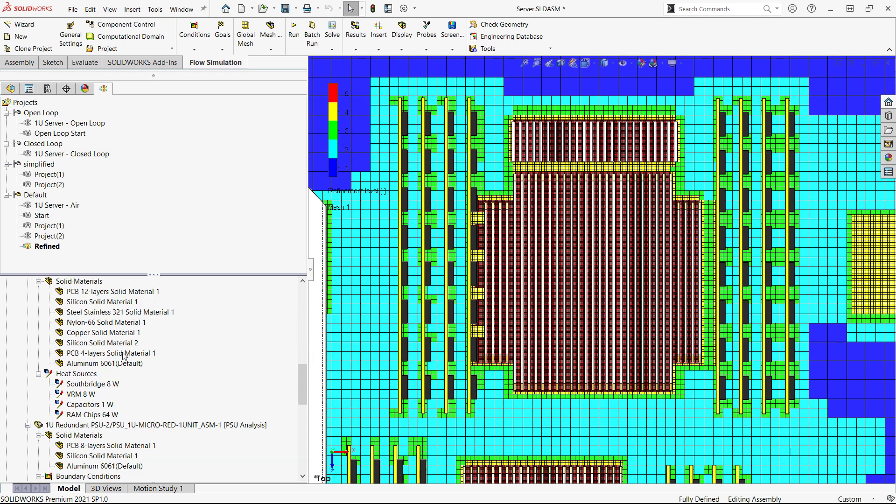
{"action": "scroll", "coordinate": [124, 353], "scroll_direction": "up", "scroll_amount": 7}
{"action": "scroll", "coordinate": [124, 353], "scroll_direction": "down", "scroll_amount": 4}
{"action": "right_click", "coordinate": [78, 374]}
{"action": "left_click", "coordinate": [65, 363]}
{"action": "right_click", "coordinate": [65, 363]}
{"action": "left_click", "coordinate": [89, 372]}
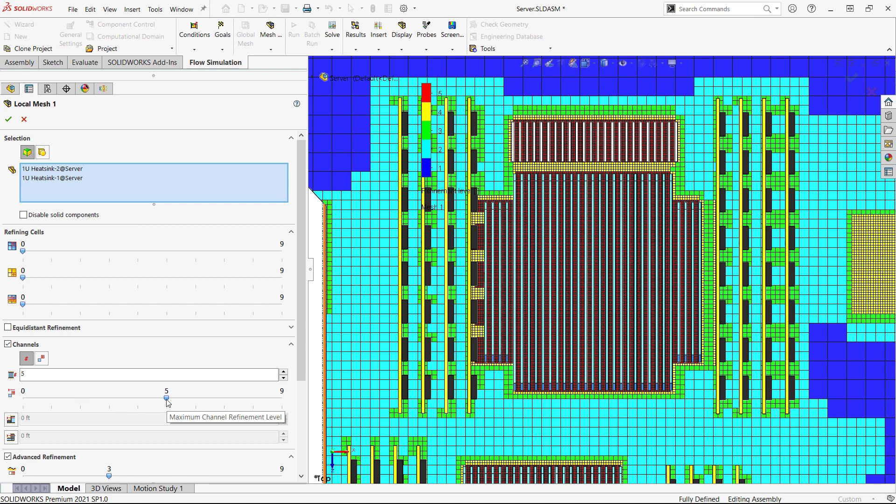
Cancel the Local Mesh 1 definition, review the total cells in the Refined project's Results Summary, and close the summary
{"action": "left_click", "coordinate": [24, 119]}
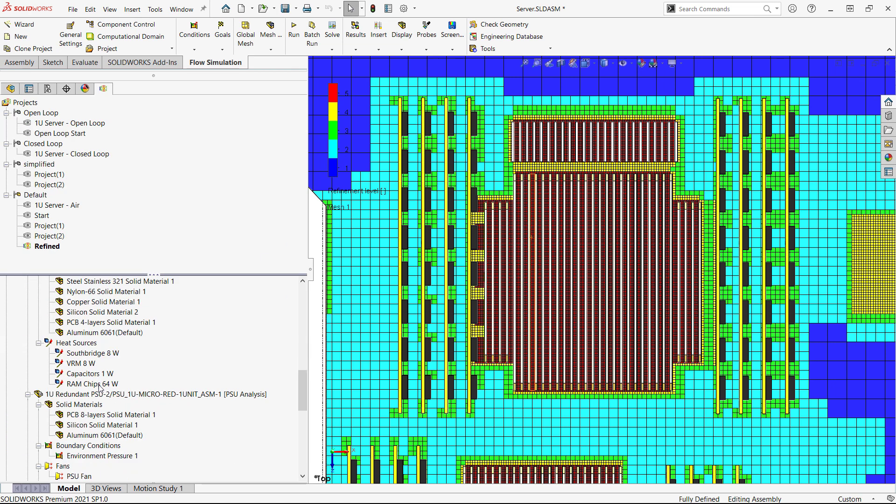
{"action": "right_click", "coordinate": [49, 393]}
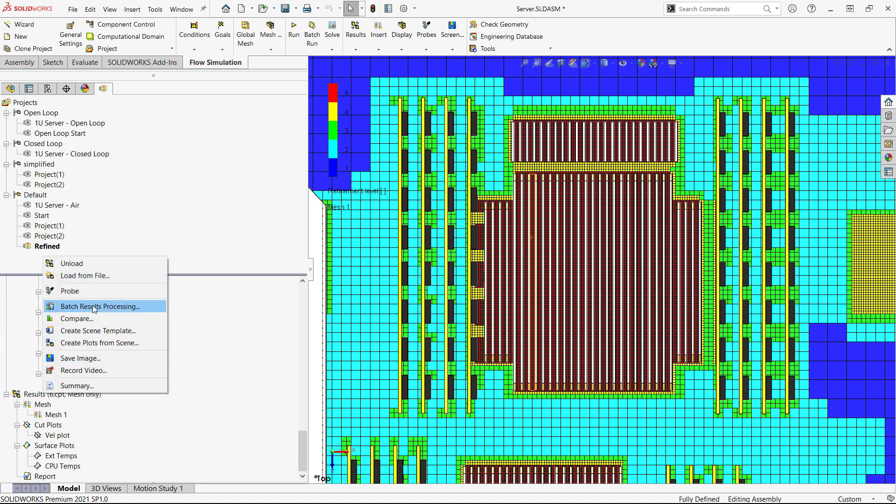
{"action": "left_click", "coordinate": [84, 385]}
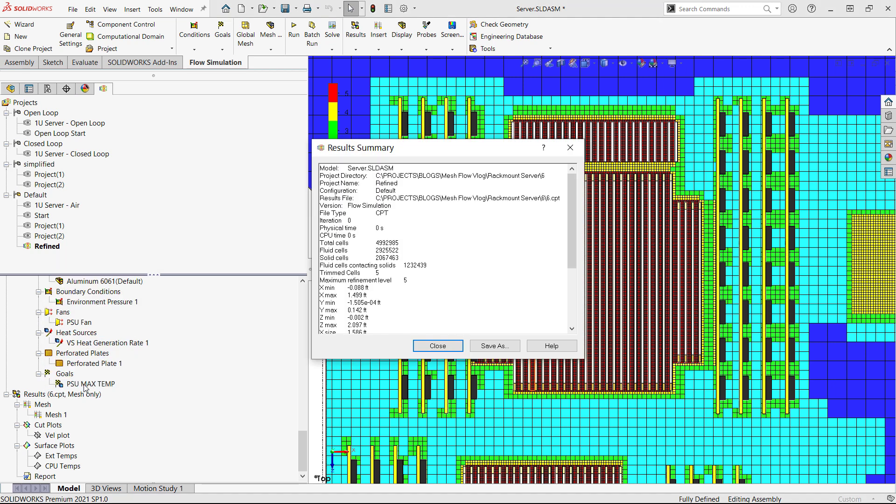
{"action": "double_click", "coordinate": [408, 243]}
{"action": "left_click", "coordinate": [570, 147]}
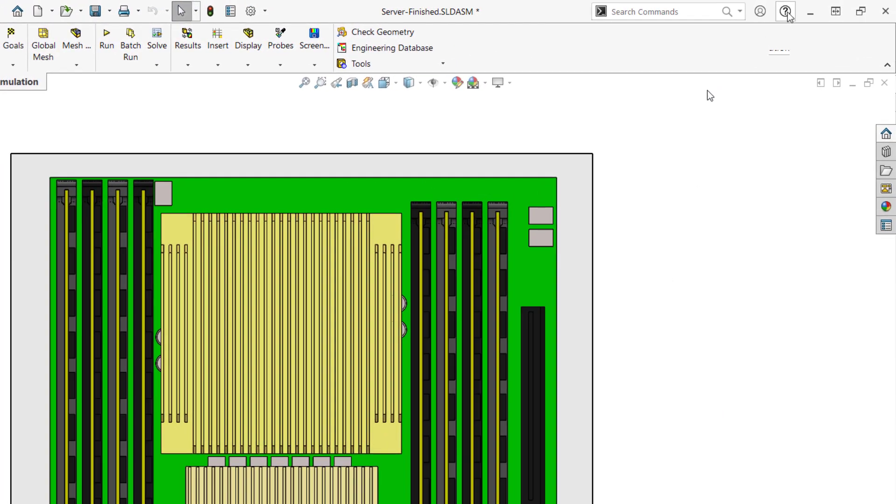
Open the Flow Simulation Technical Reference from the SOLIDWORKS Simulation help resources
{"action": "left_click", "coordinate": [786, 11]}
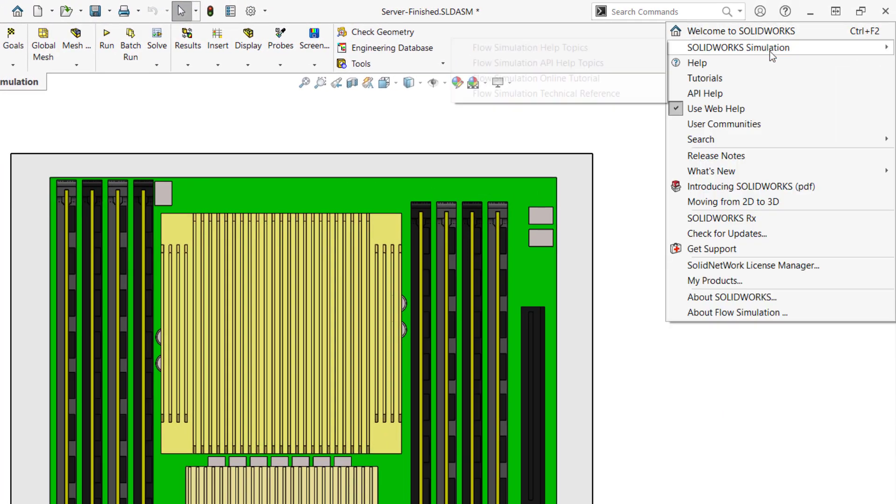
{"action": "mouse_move", "coordinate": [769, 48]}
{"action": "left_click", "coordinate": [576, 93]}
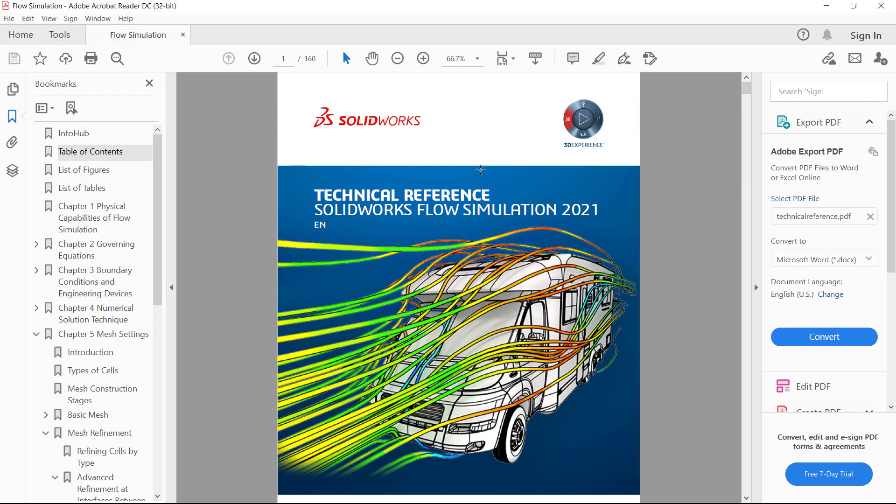
Browse Chapter 5's Mesh Refinement, Small Solid Features Refinement, and Small Solid Feature Refinement Level or Curvature sections through to Tolerance Refinement
{"action": "scroll", "coordinate": [134, 215], "scroll_direction": "down", "scroll_amount": 1}
{"action": "scroll", "coordinate": [134, 215], "scroll_direction": "down", "scroll_amount": 4}
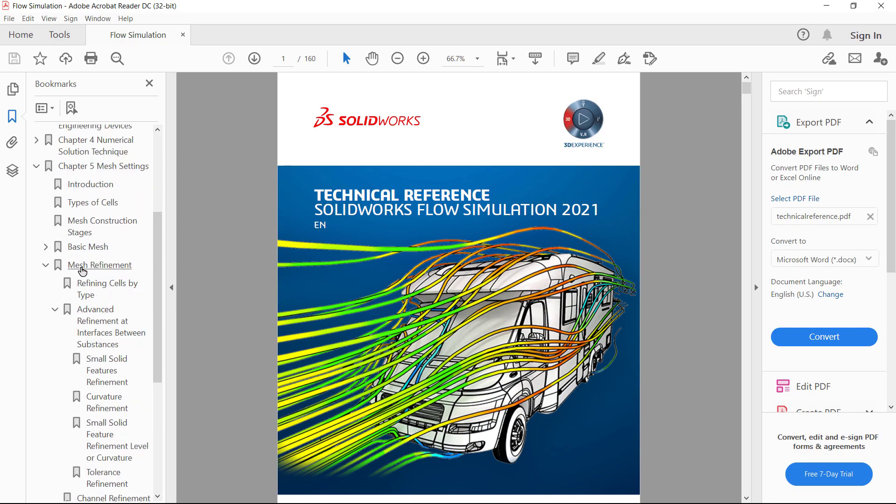
{"action": "left_click", "coordinate": [83, 265]}
{"action": "scroll", "coordinate": [86, 280], "scroll_direction": "down", "scroll_amount": 1}
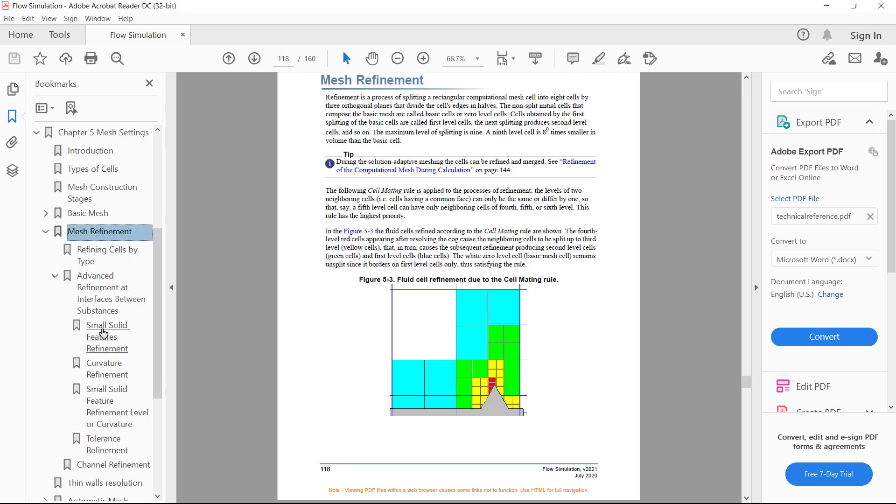
{"action": "left_click", "coordinate": [102, 337]}
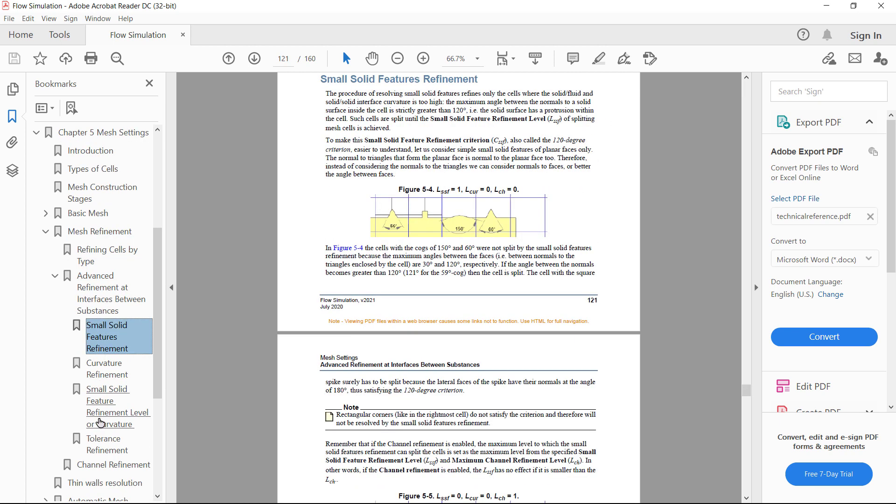
{"action": "left_click", "coordinate": [100, 423]}
{"action": "scroll", "coordinate": [286, 390], "scroll_direction": "down", "scroll_amount": 4}
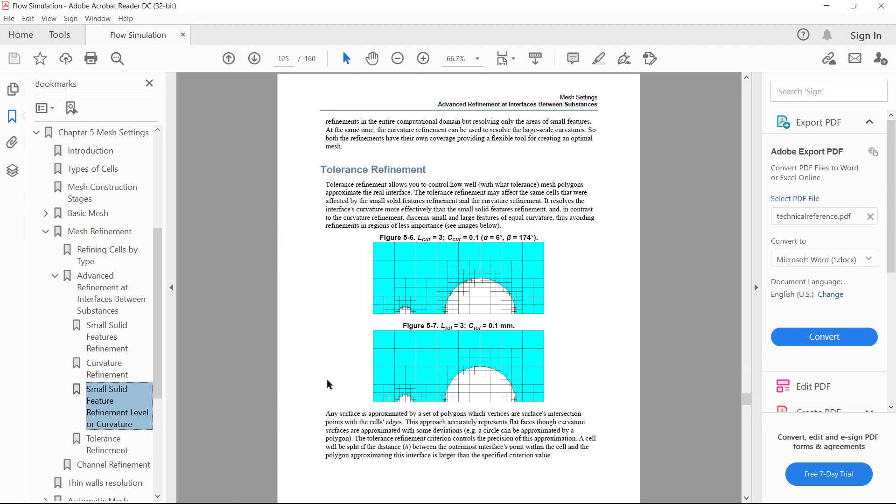